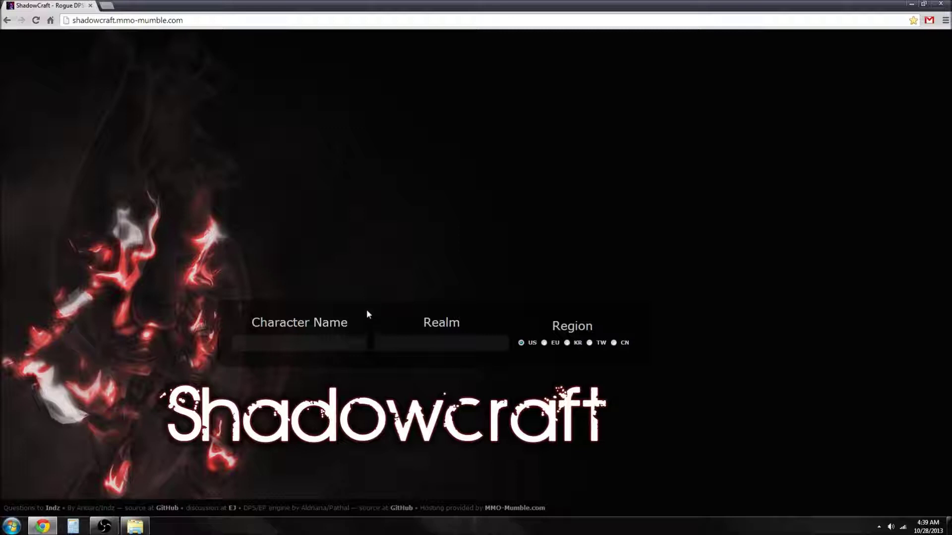
Load the character aeriwen from the realm hyjal in the US region.
left_click(317, 340)
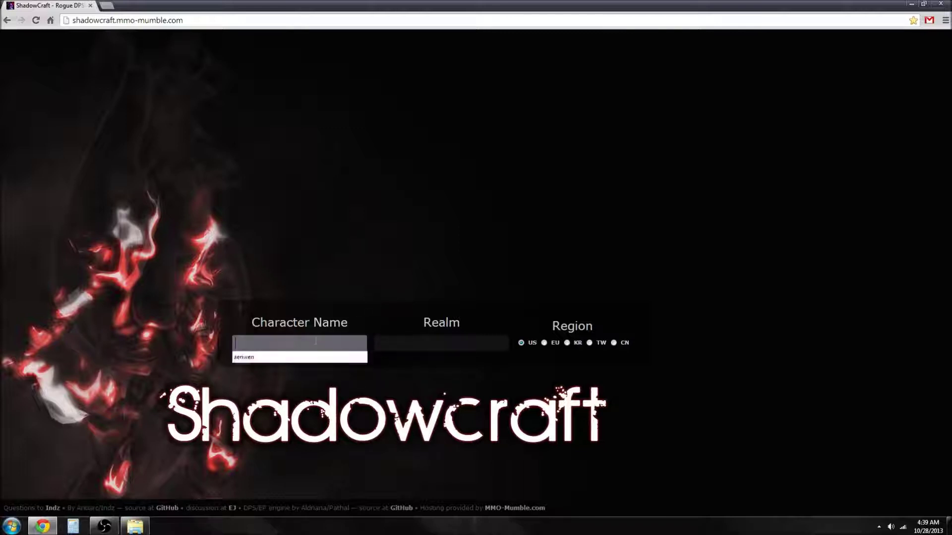
left_click(297, 360)
left_click(427, 343)
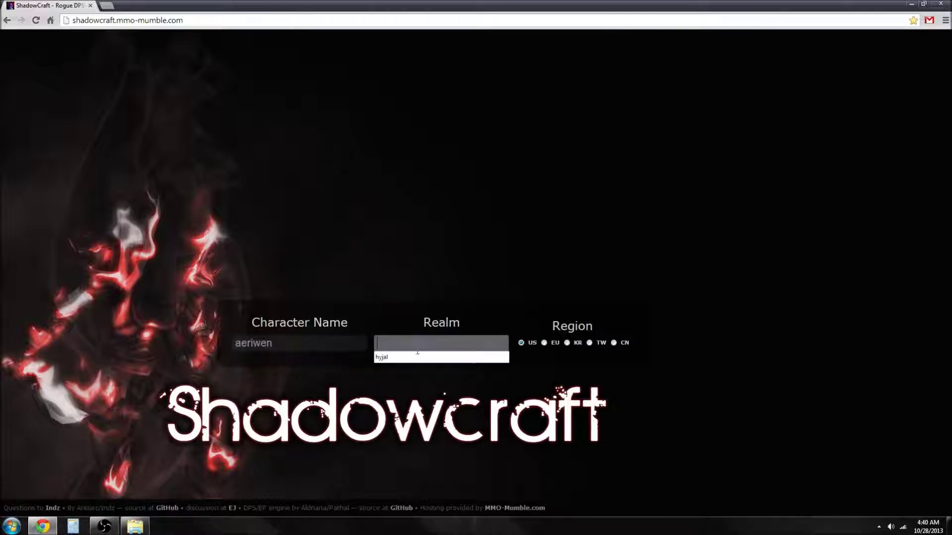
left_click(410, 356)
left_click(433, 341)
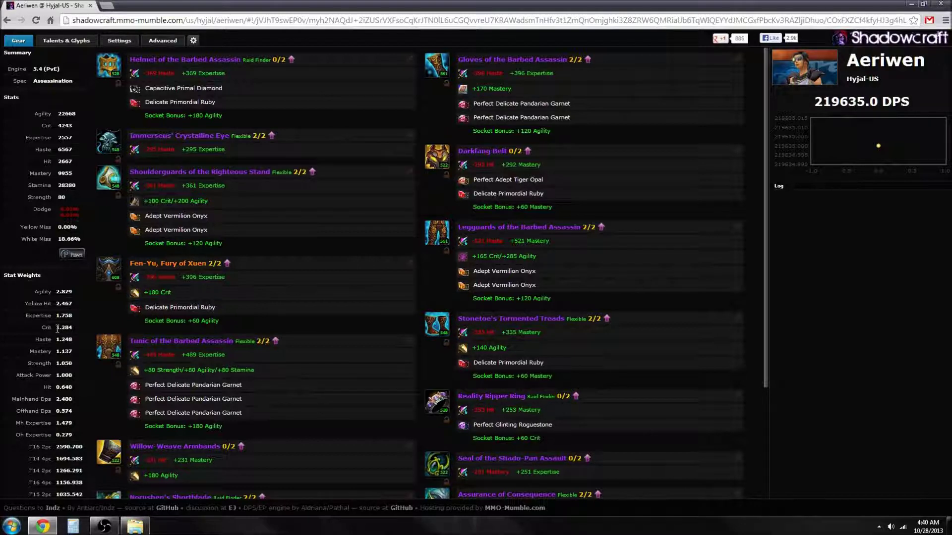
Examine the crit, haste and mastery stat weights, the equipped gear's reforges and gems, and the character's DPS figure.
left_click_drag(55, 328, 83, 351)
mouse_move(193, 306)
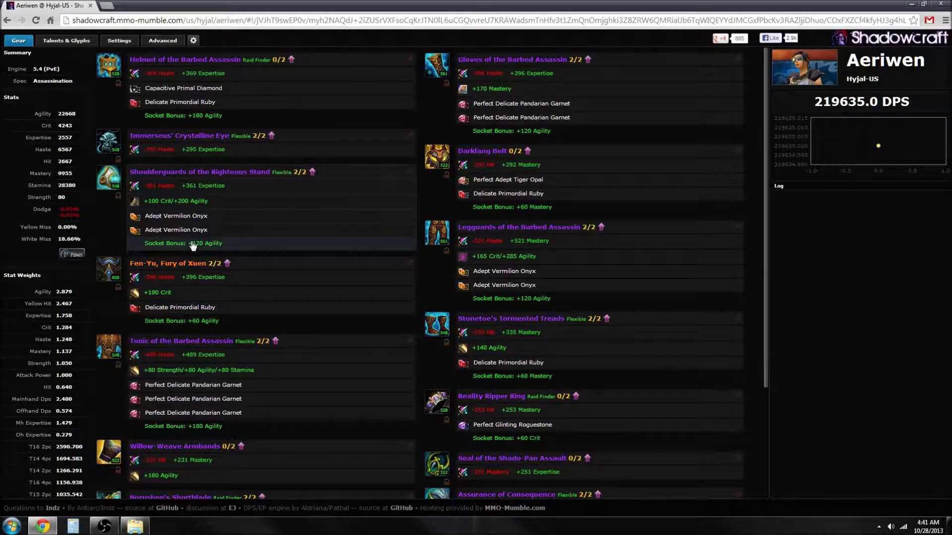
mouse_move(218, 235)
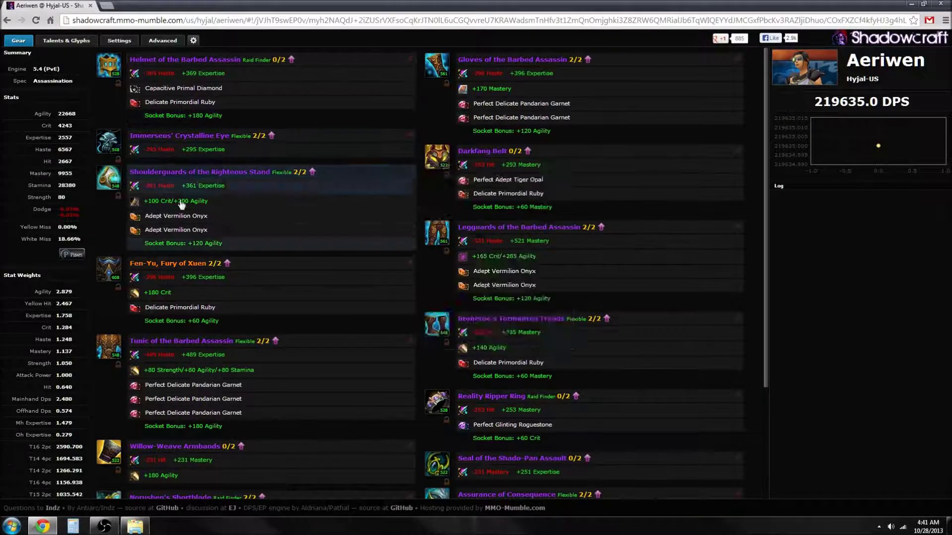
scroll(297, 178, "down", 3)
mouse_move(187, 200)
scroll(188, 200, "up", 3)
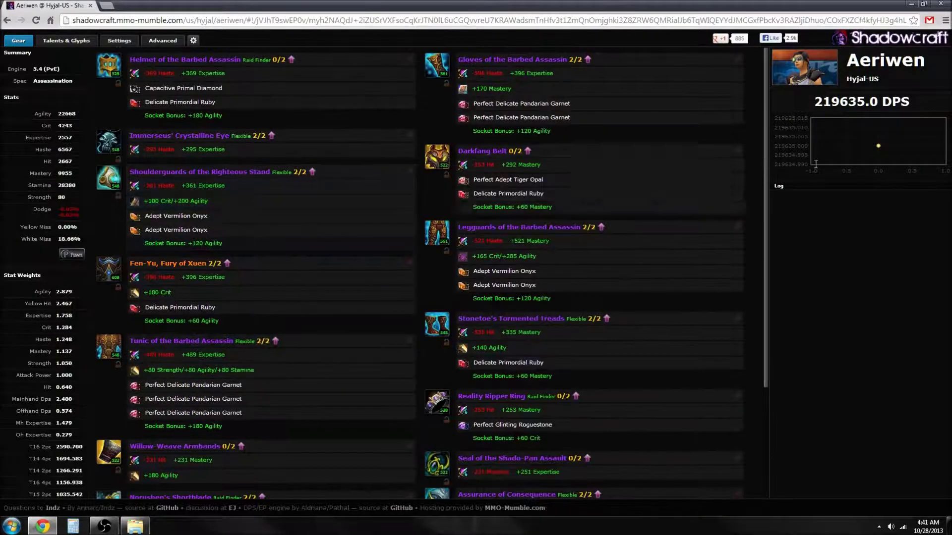
left_click_drag(815, 102, 924, 99)
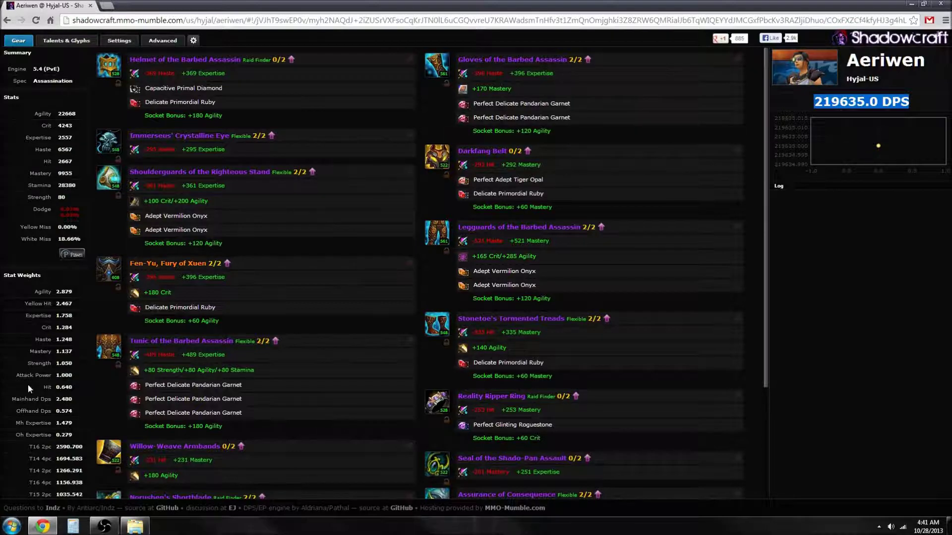
Optimize the gems for all gear and auto-reforge every item.
scroll(28, 385, "down", 3)
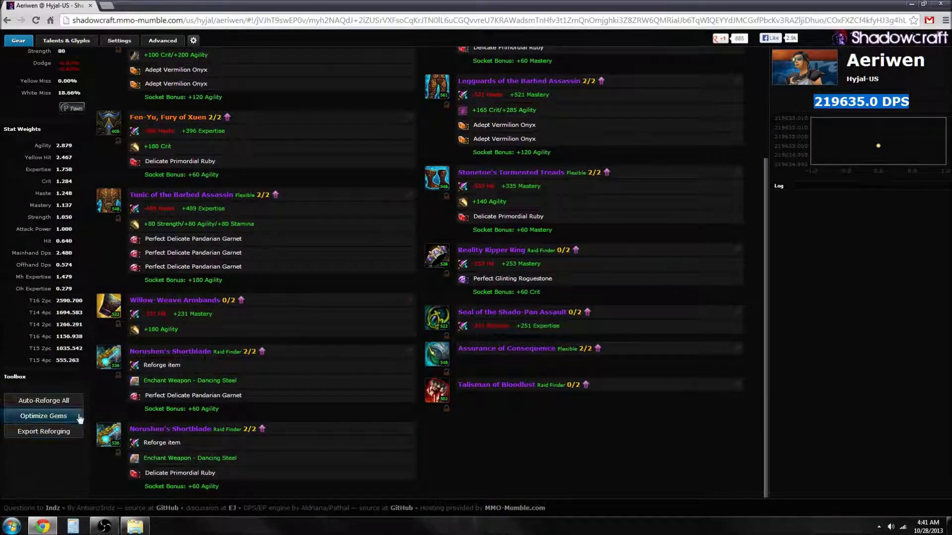
left_click(60, 417)
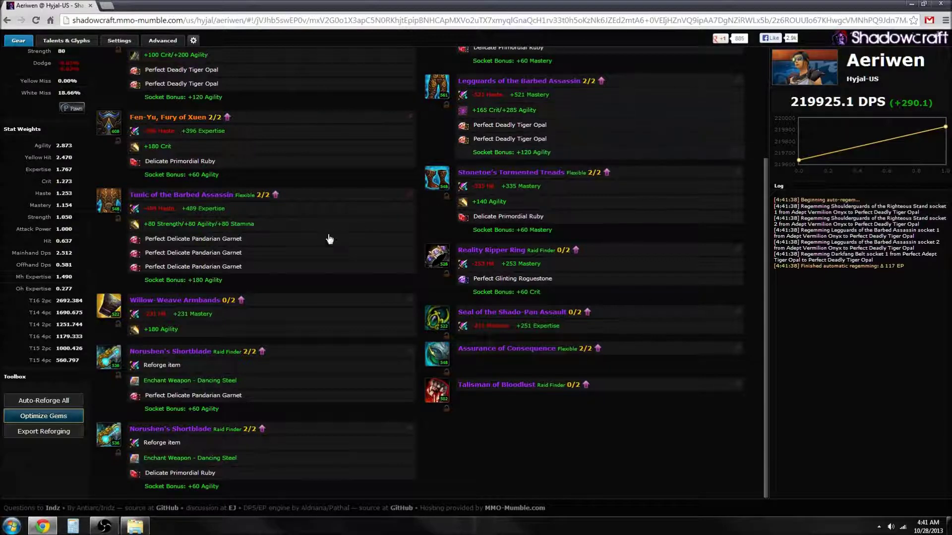
left_click(62, 419)
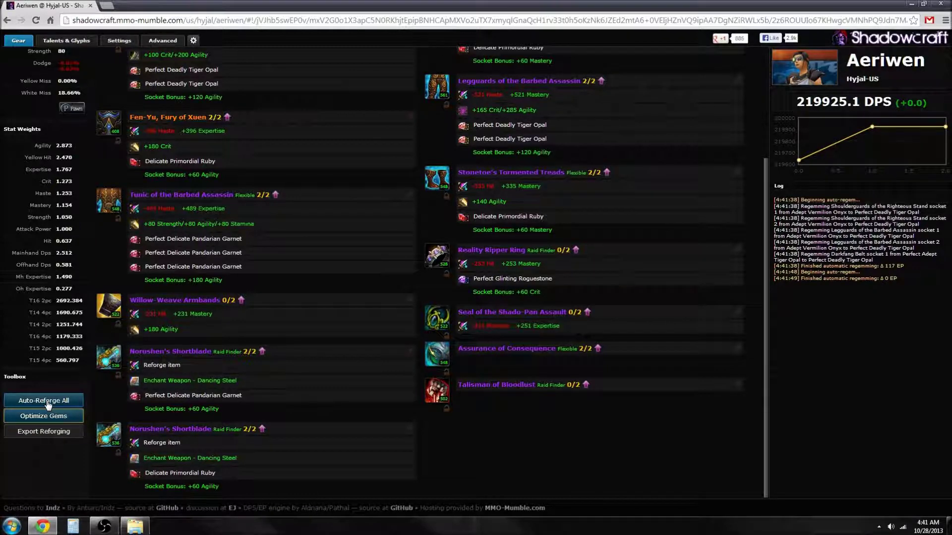
left_click(48, 403)
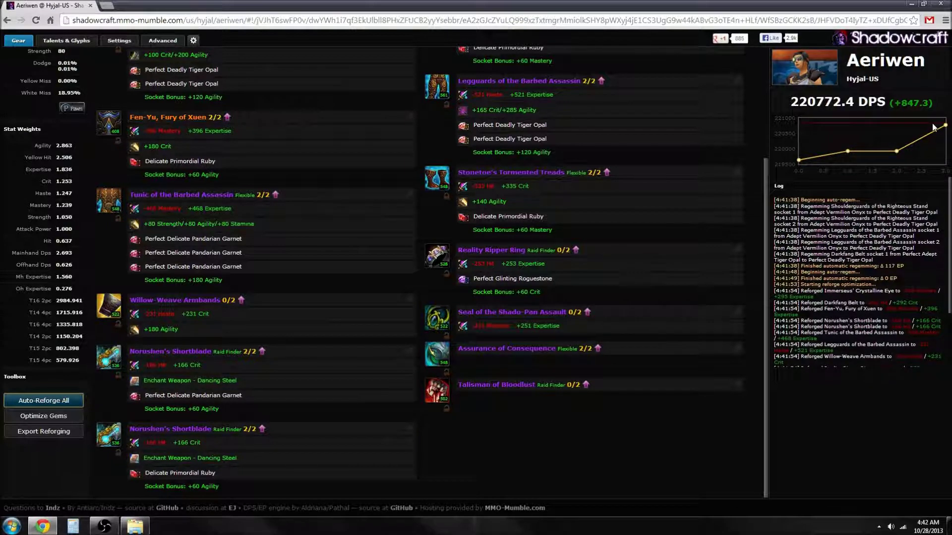
Switch to the starting setup in the DPS history graph and back to the auto-reforged setup to compare them.
left_click_drag(793, 103, 851, 108)
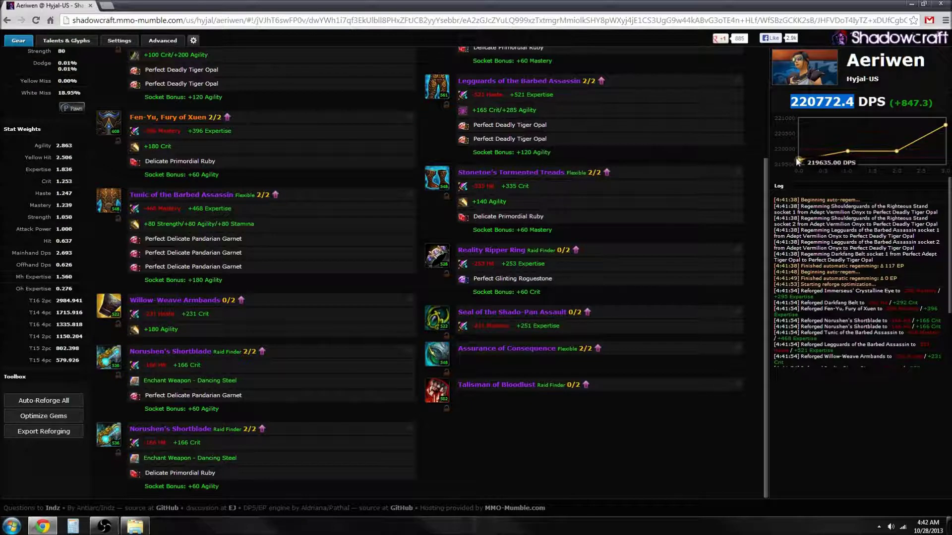
left_click(848, 152)
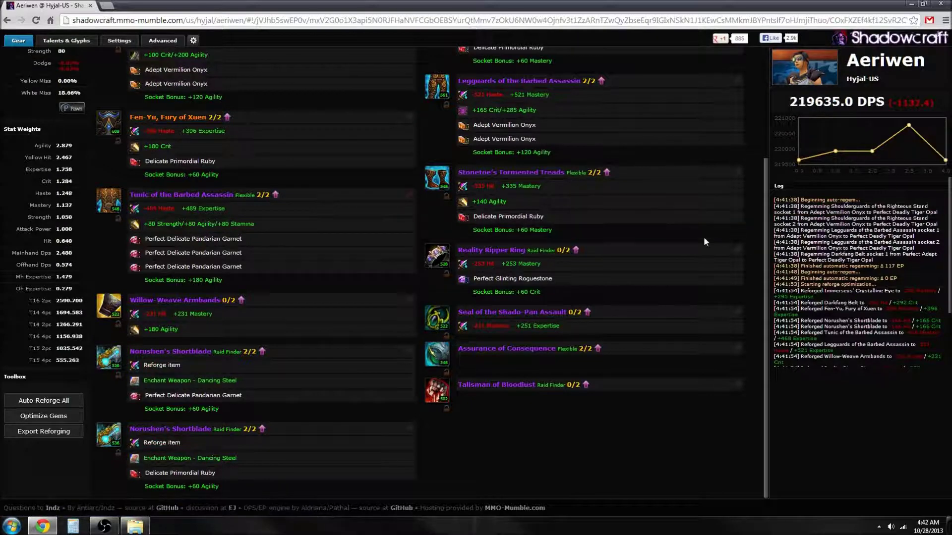
left_click(906, 124)
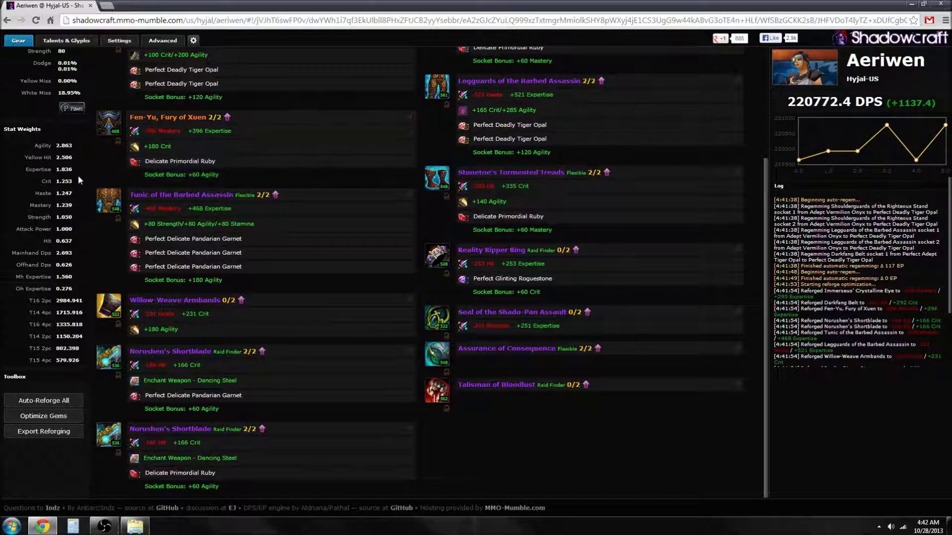
Force the advanced reforge priority to Mastery > Haste > Crit and run the custom stat priority auto-reforge on all gear.
scroll(82, 182, "up", 3)
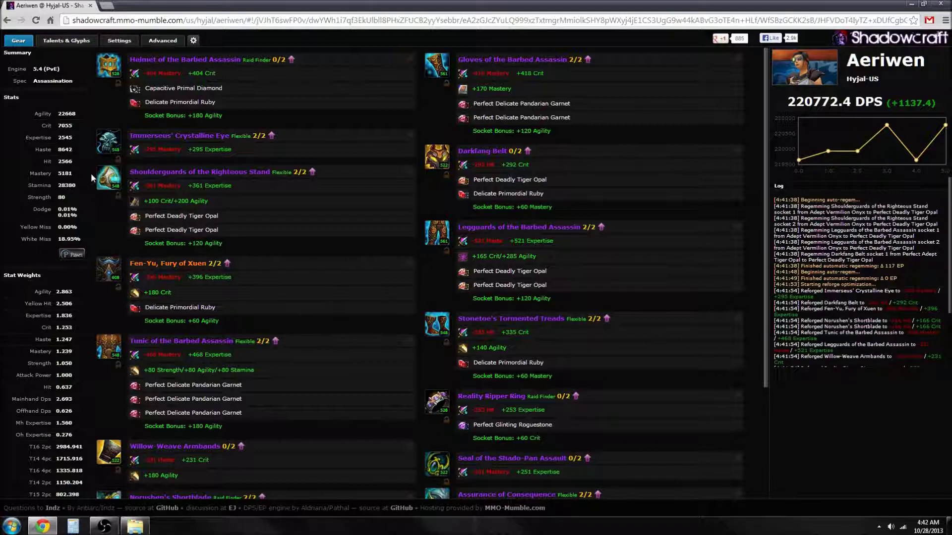
left_click(125, 44)
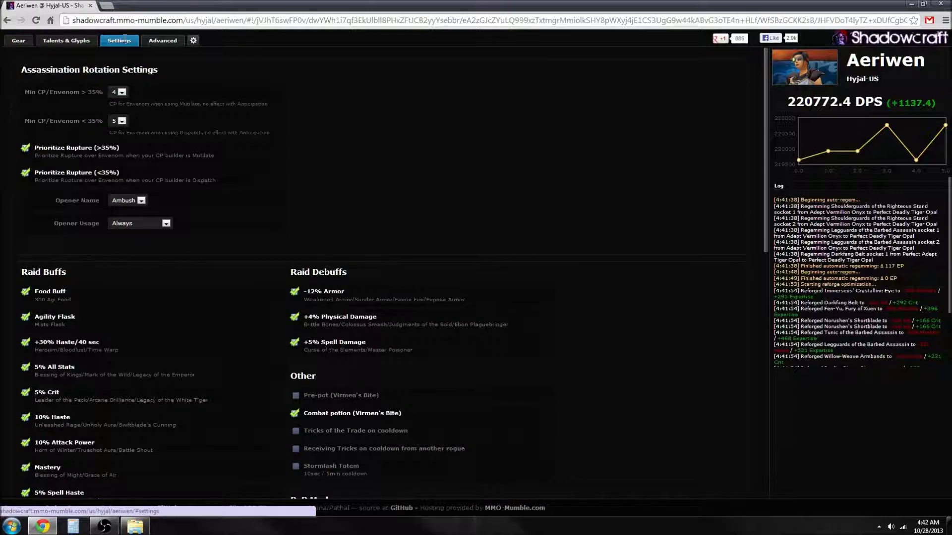
left_click(29, 43)
left_click(147, 41)
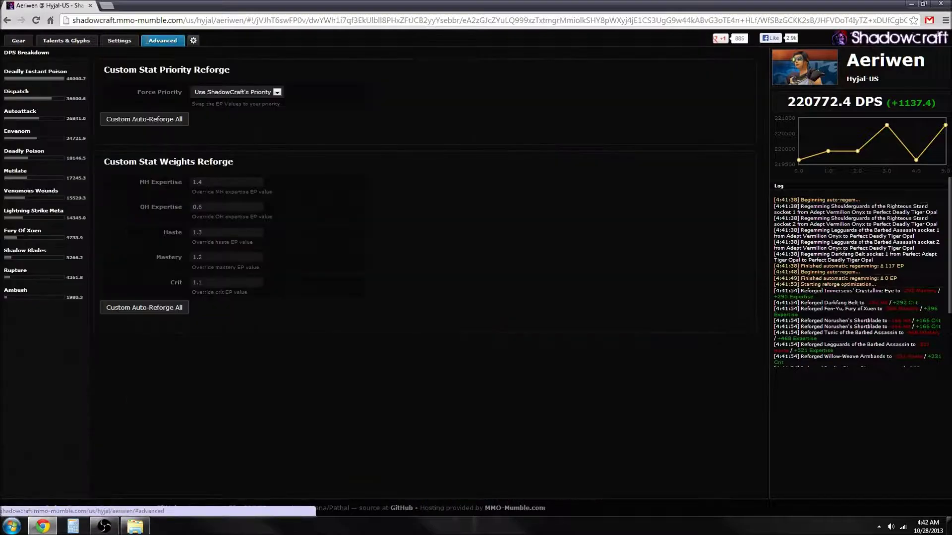
left_click(277, 93)
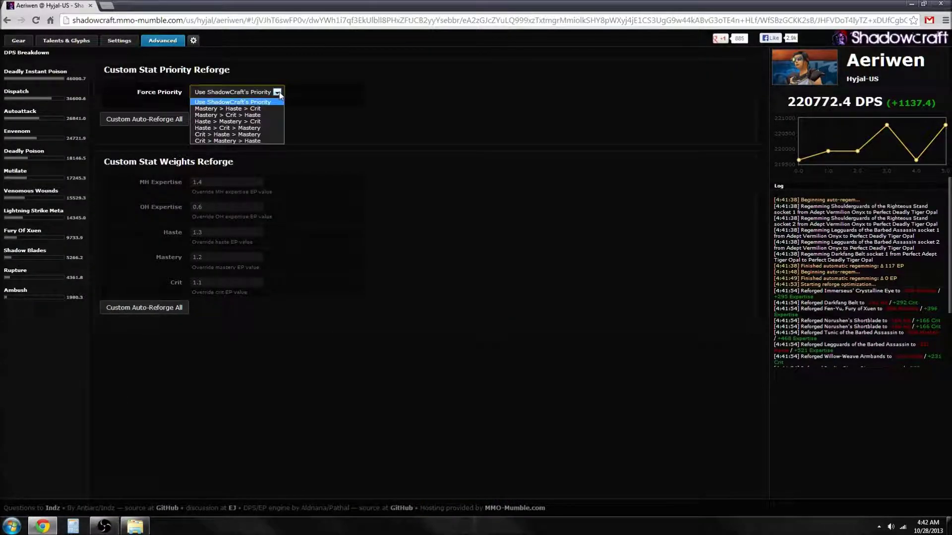
left_click(252, 109)
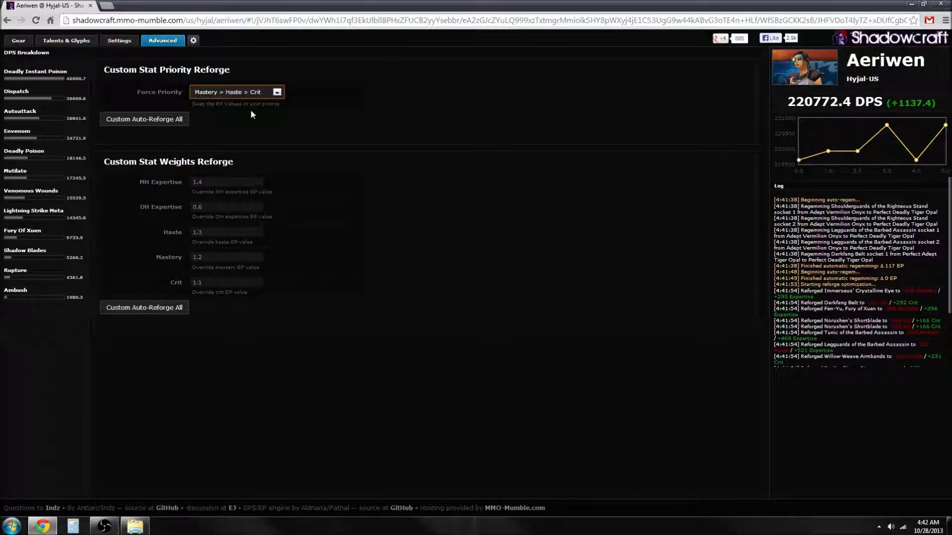
left_click(145, 120)
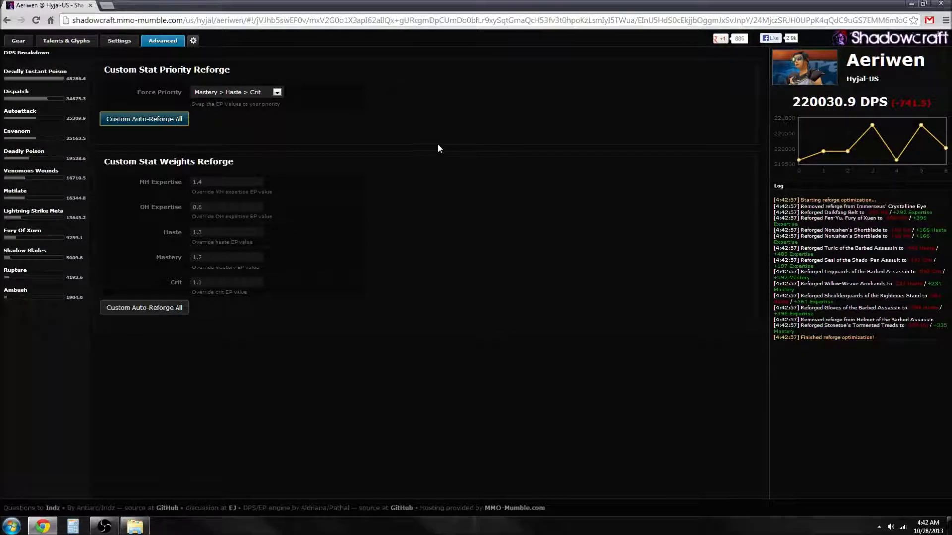
Rerun the custom stat priority auto-reforge with Mastery > Crit > Haste and with Haste > Mastery > Crit.
left_click(277, 92)
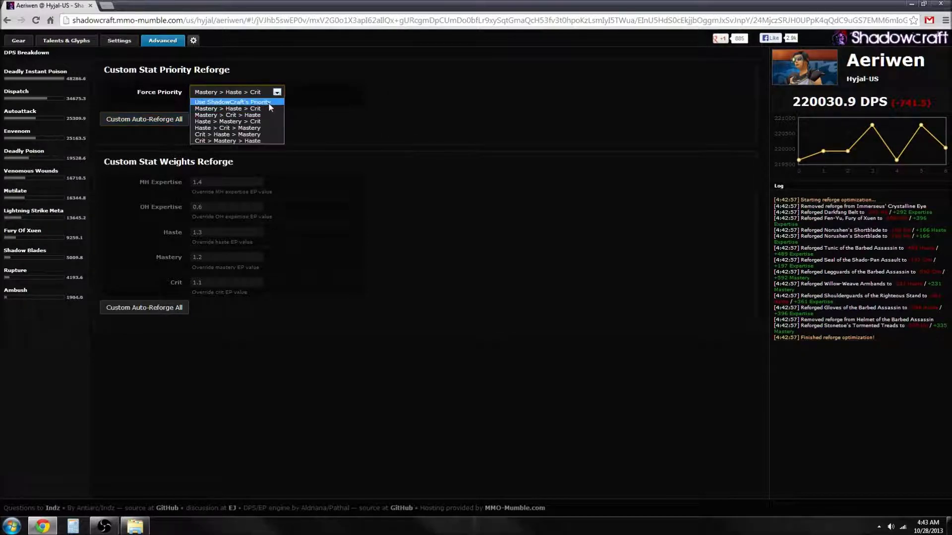
left_click(233, 115)
left_click(187, 123)
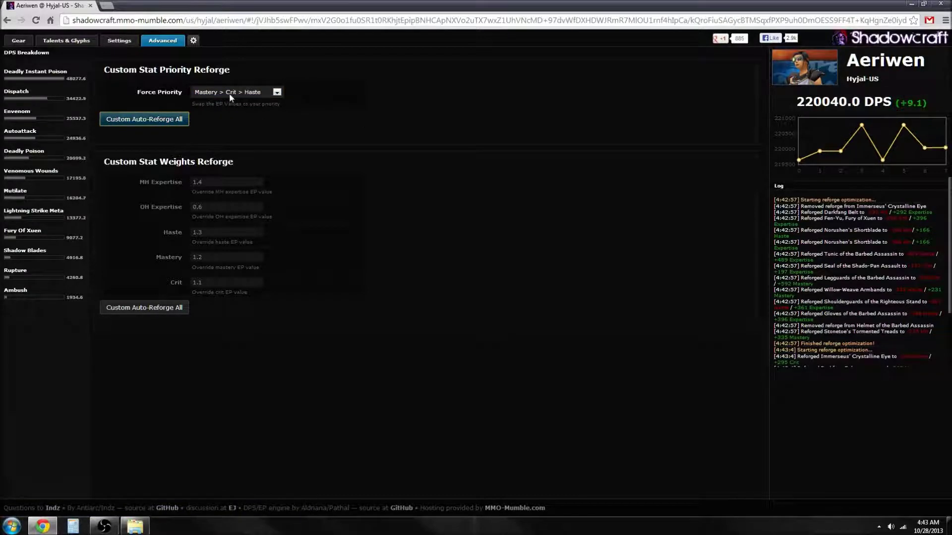
left_click(277, 92)
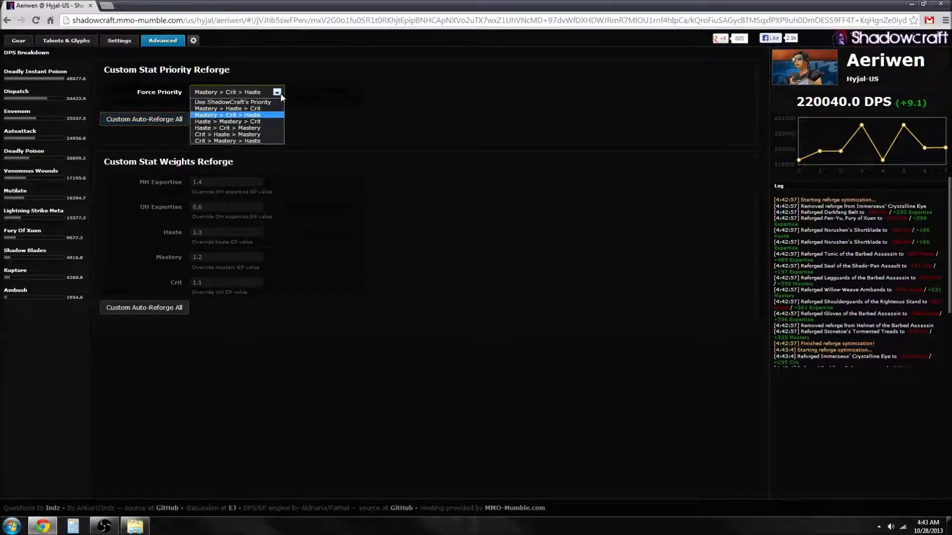
left_click(246, 122)
left_click(178, 119)
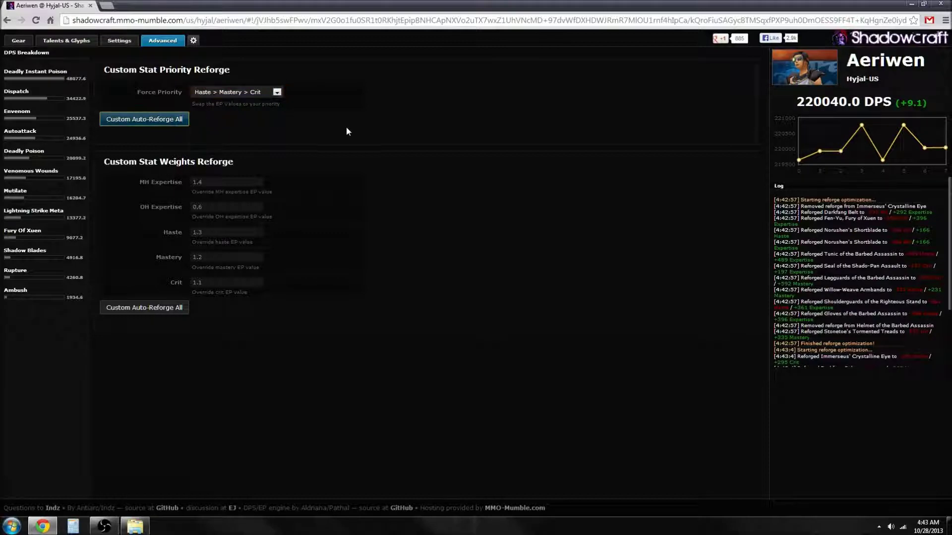
Rerun the custom stat priority auto-reforge with Haste > Crit > Mastery and with Crit > Haste > Mastery.
left_click(276, 93)
left_click(249, 128)
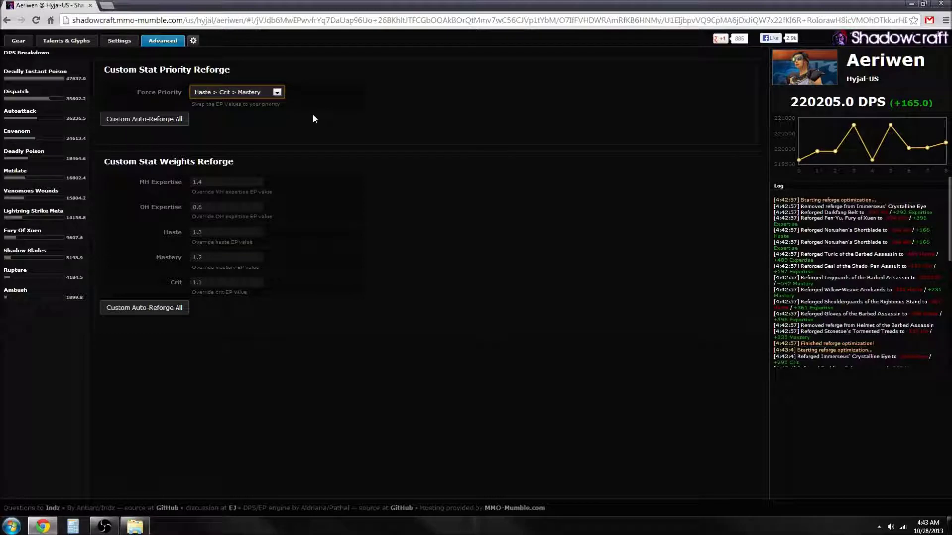
left_click(175, 123)
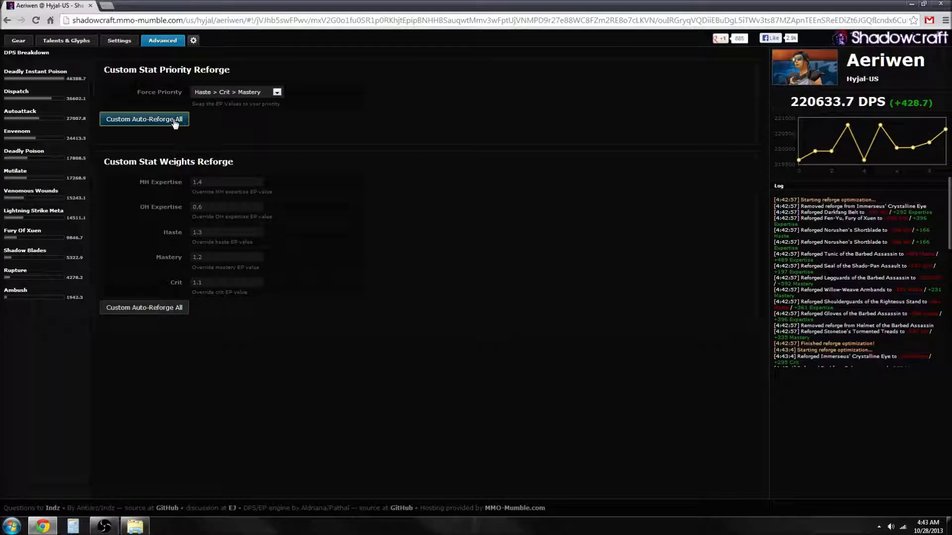
left_click(277, 92)
left_click(233, 125)
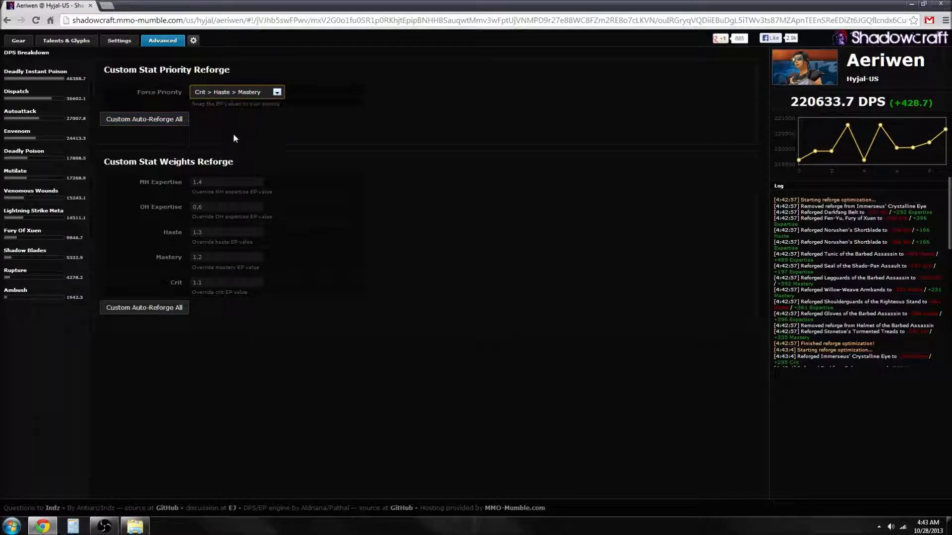
left_click(170, 123)
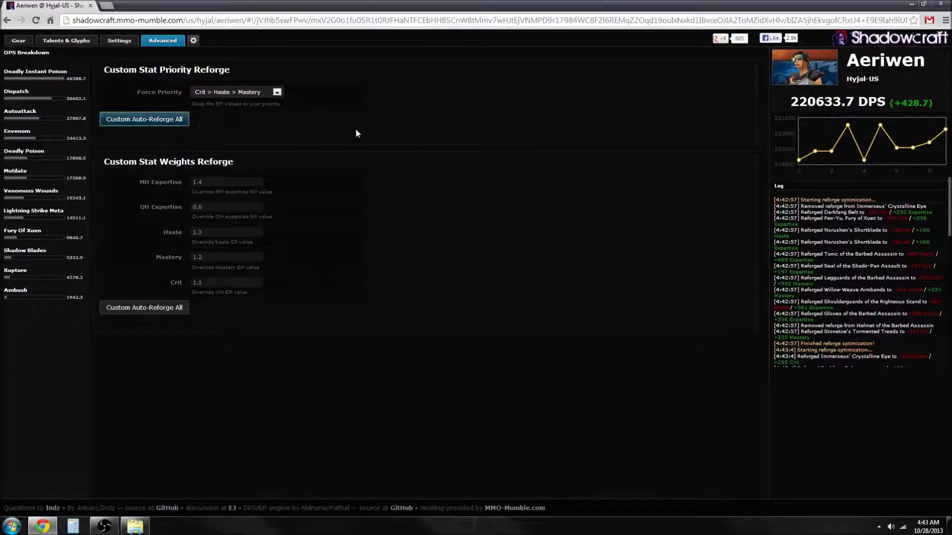
Rerun the custom stat priority auto-reforge with Crit > Mastery > Haste and compare the peaks in the DPS history graph.
left_click(277, 92)
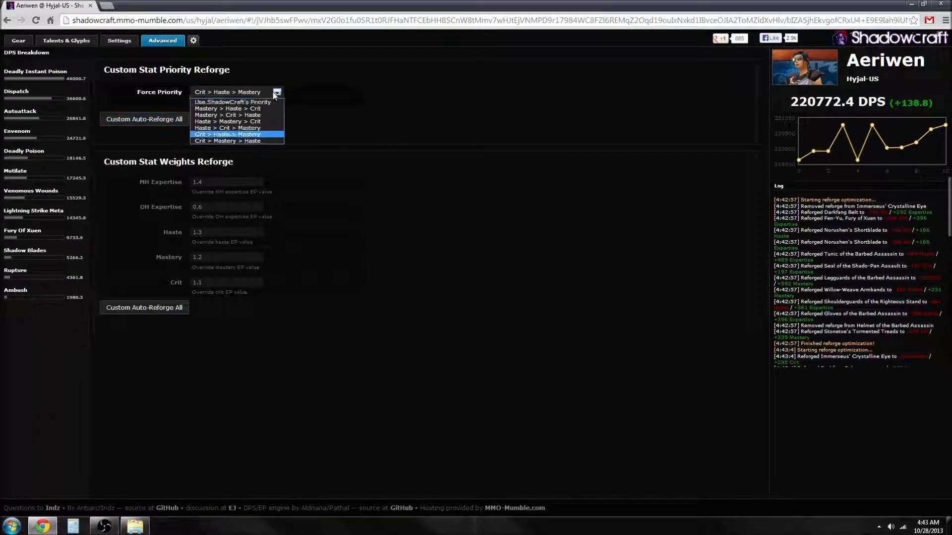
left_click(233, 141)
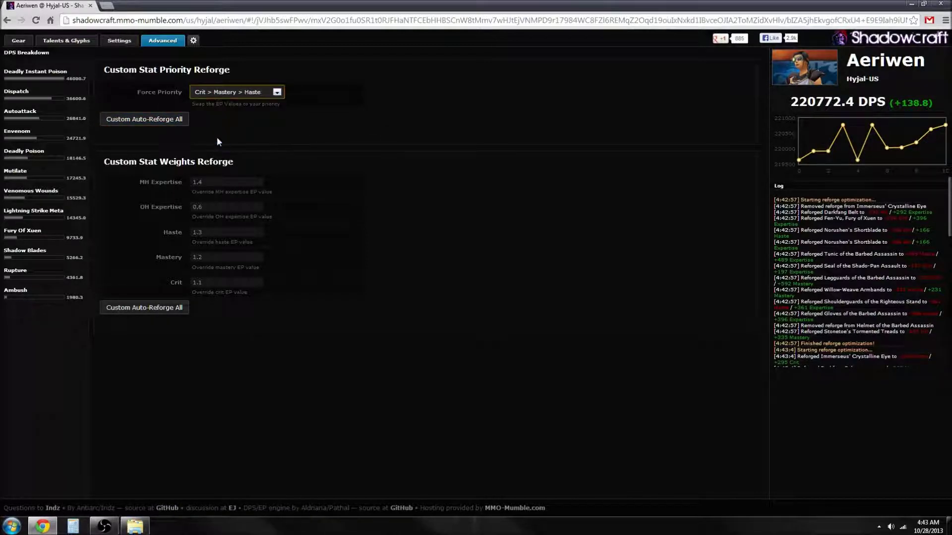
left_click(166, 124)
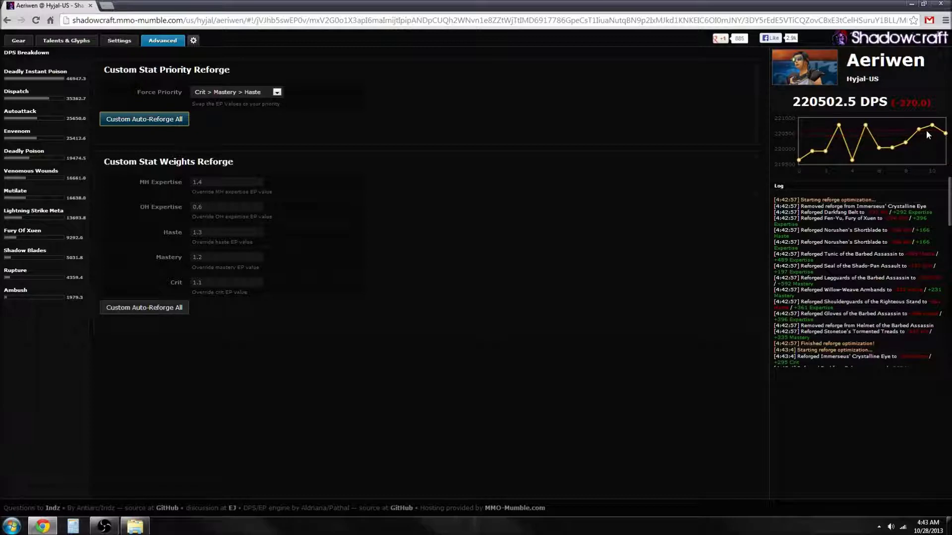
mouse_move(860, 125)
mouse_move(930, 130)
Reset the forced priority to Use ShadowCraft's Priority and restore the starting setup from the DPS history graph.
key("shift+Tab")
key("Home")
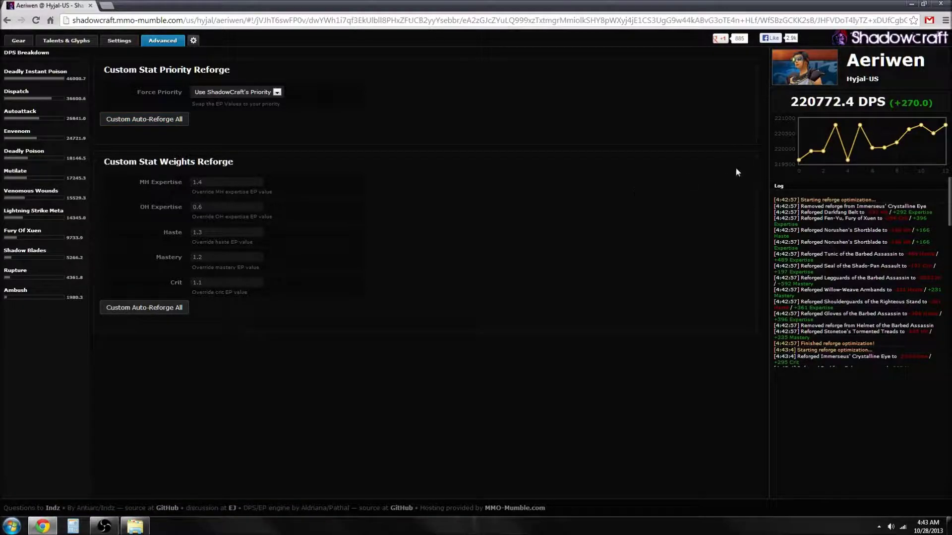
mouse_move(800, 162)
left_click(800, 162)
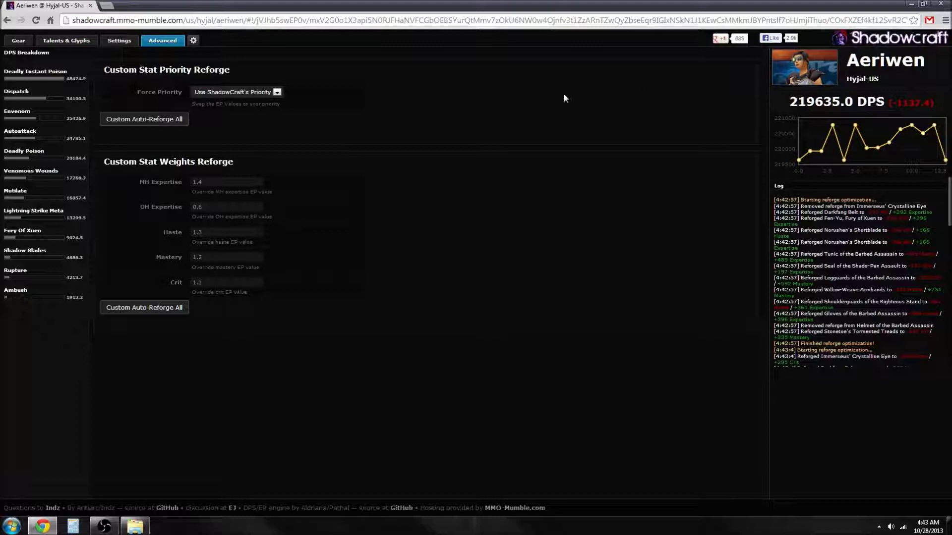
Look over the rotation and buff settings and return to the character's gear overview.
left_click(119, 41)
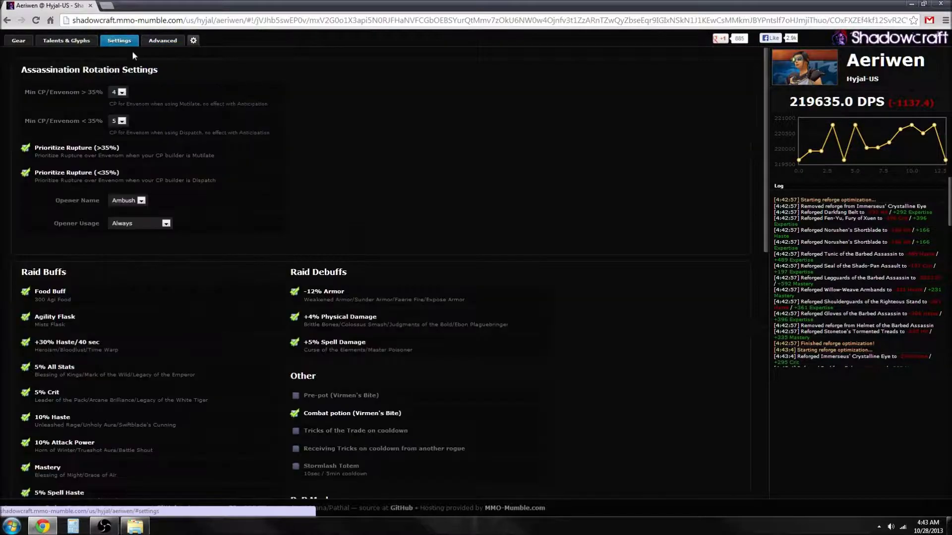
left_click(65, 41)
left_click(22, 39)
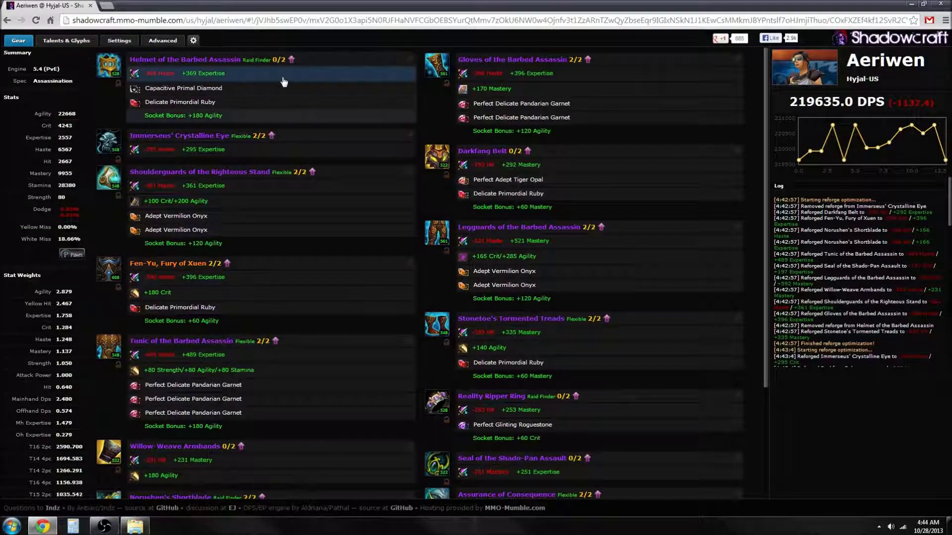
Examine the stat weights list on the gear overview, highlighting the Haste weight.
scroll(71, 206, "down", 3)
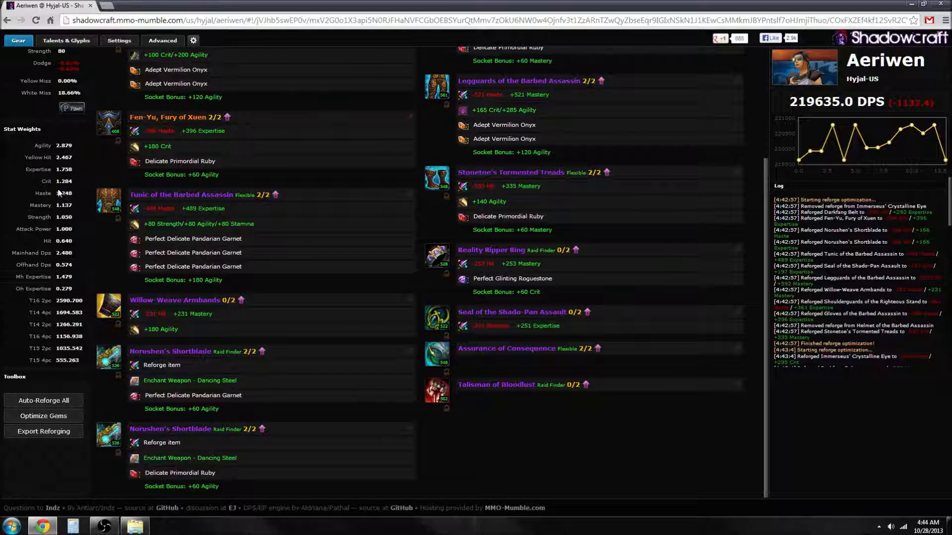
left_click_drag(58, 193, 76, 193)
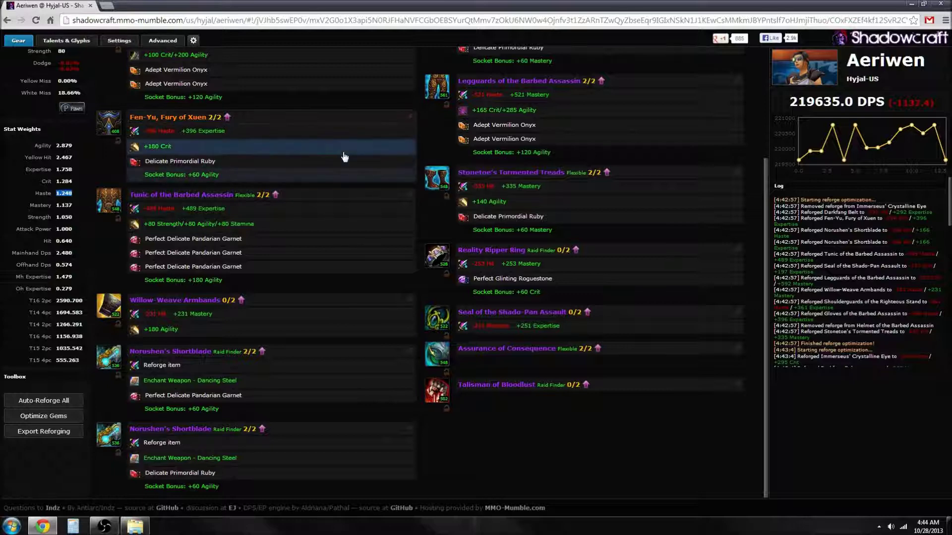
scroll(299, 175, "up", 3)
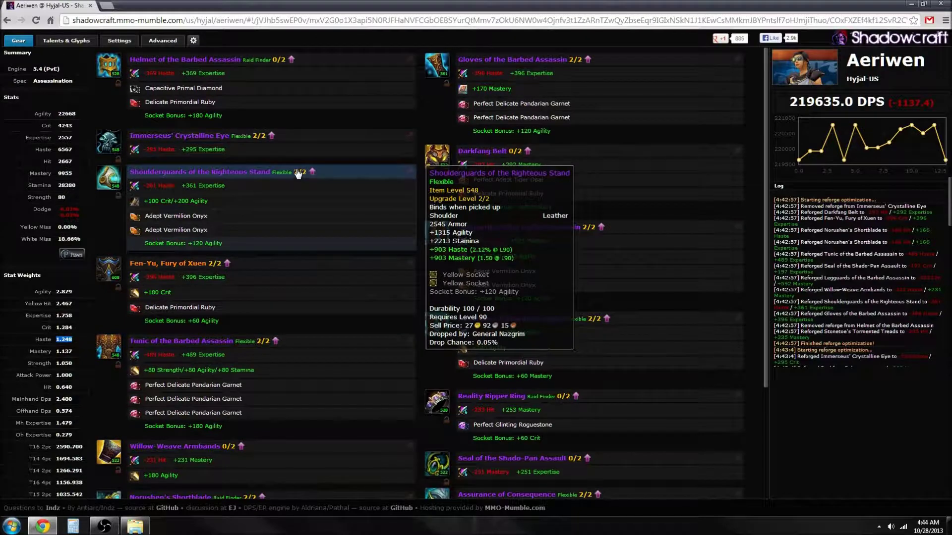
Clear the level 15 talent to compare the DPS and restore the earlier setup from the DPS history graph.
left_click(88, 40)
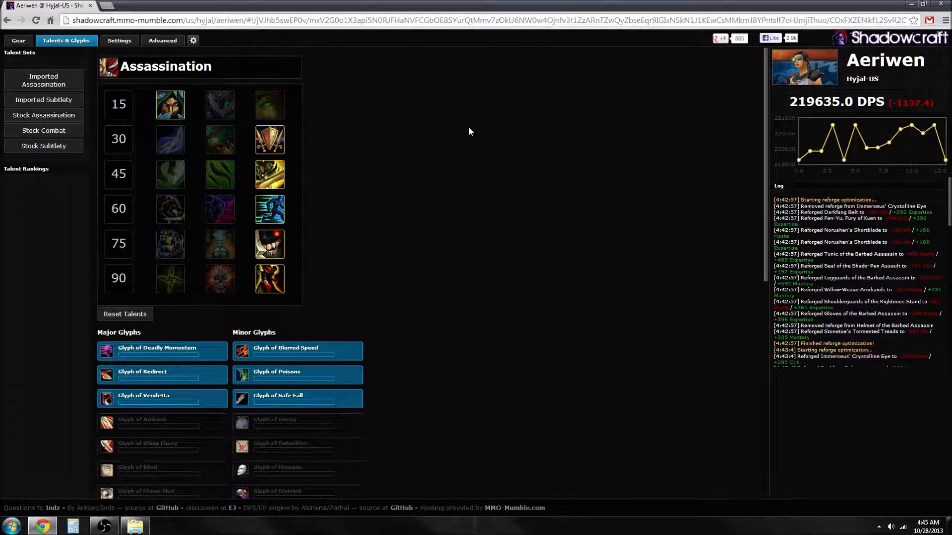
left_click(181, 106)
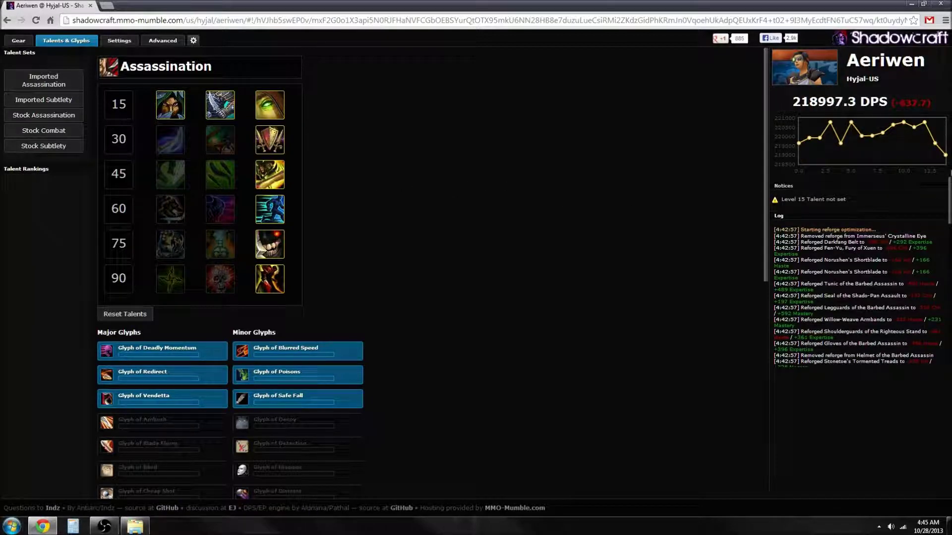
left_click(936, 145)
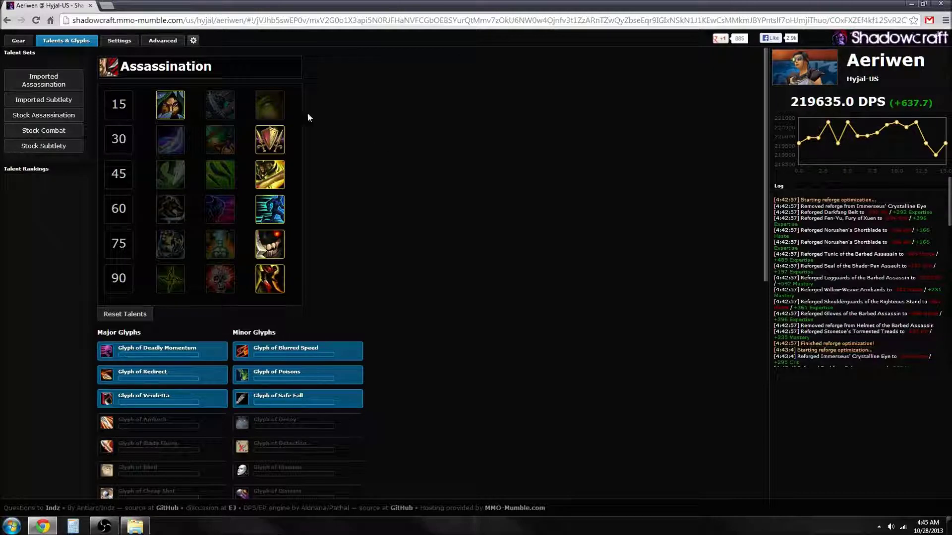
Try the third level 15 talent in place of the first and restore the setup without a level 15 talent from the DPS history graph.
left_click(182, 106)
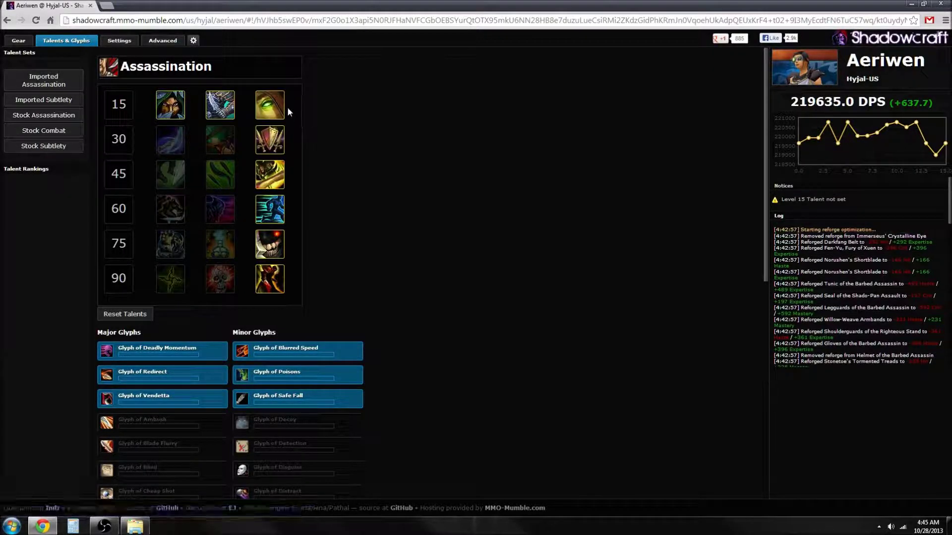
left_click(276, 105)
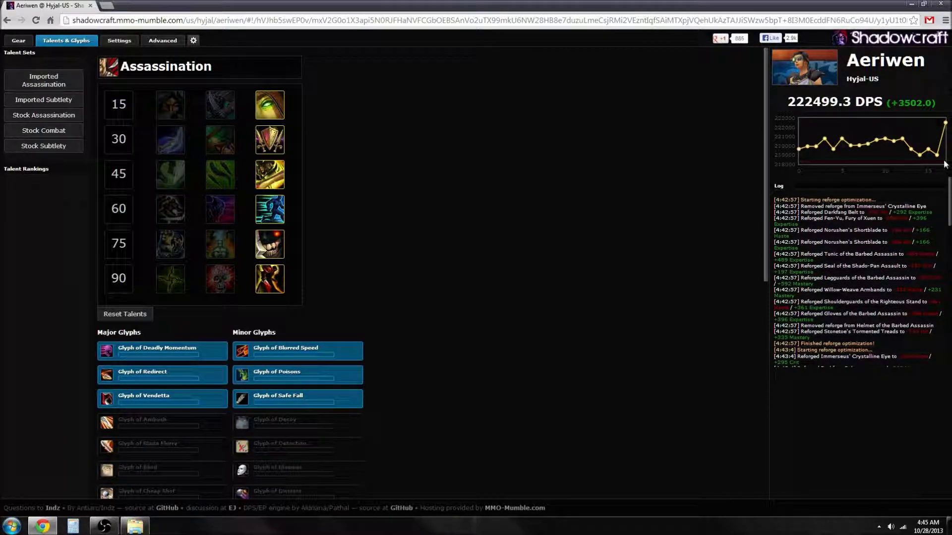
mouse_move(937, 154)
mouse_move(946, 129)
mouse_move(836, 151)
left_click(940, 158)
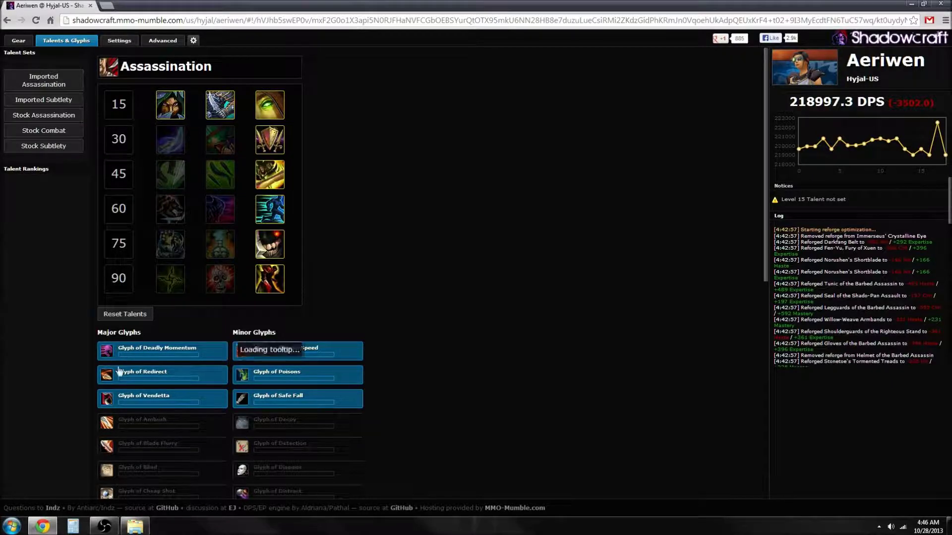
Remove Glyph of Vendetta from the major glyphs to compare the DPS and add it back.
mouse_move(147, 409)
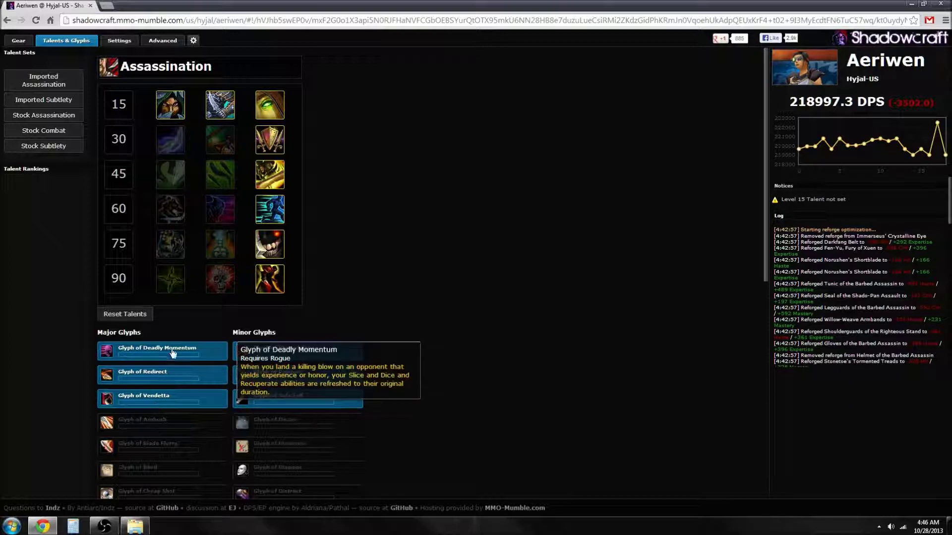
left_click(150, 403)
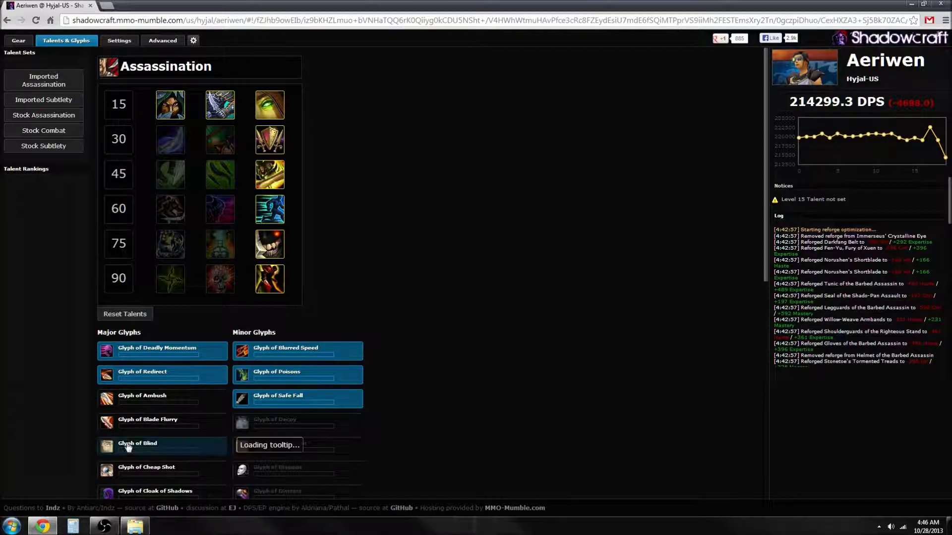
scroll(151, 409, "down", 8)
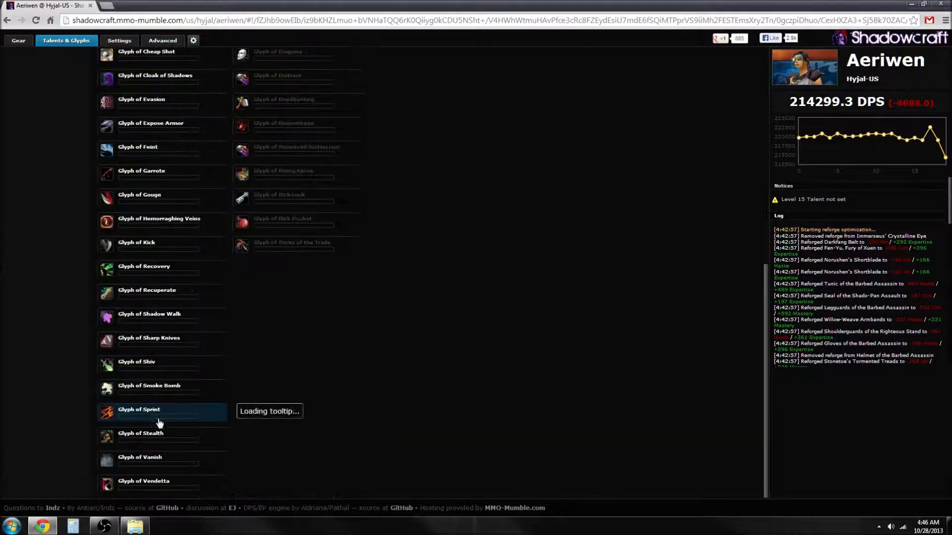
left_click(157, 492)
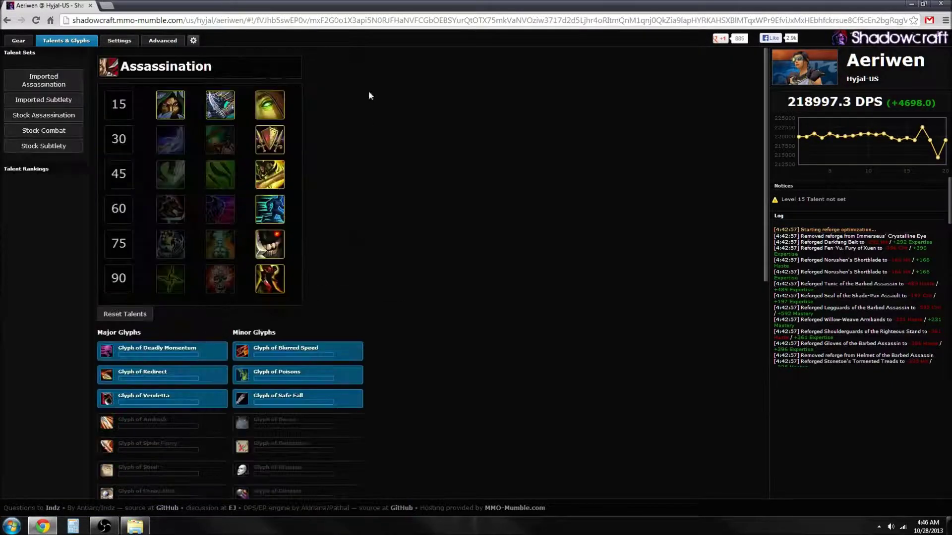
Set the opener in the Assassination rotation settings to Mutilate.
left_click(124, 41)
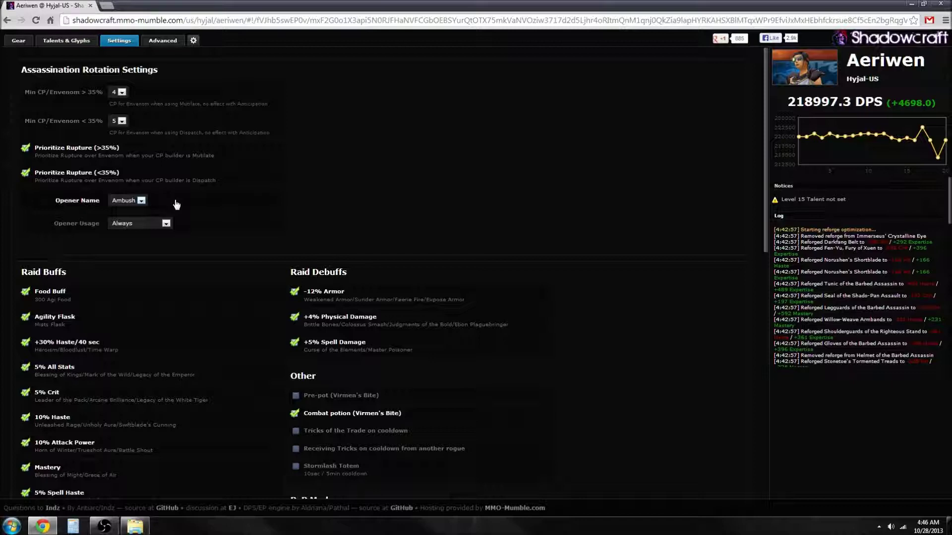
left_click(140, 200)
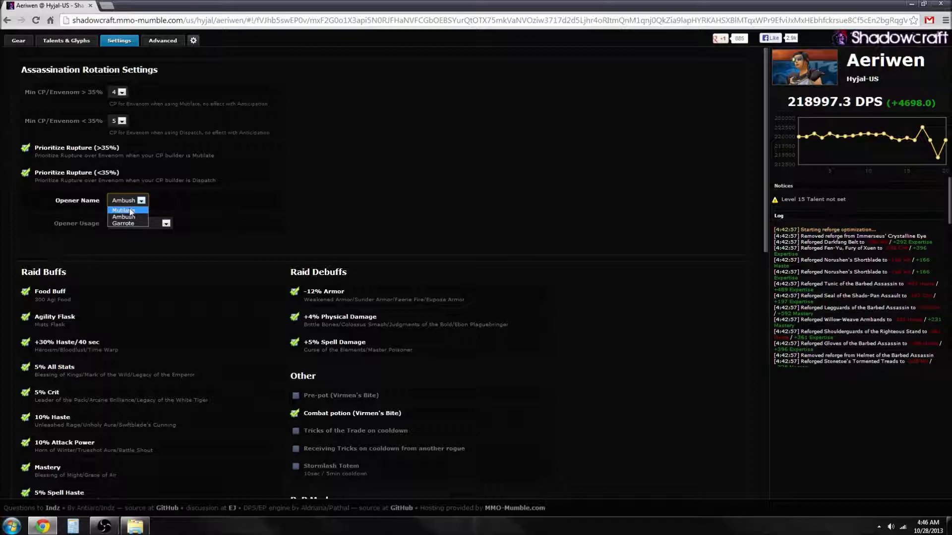
left_click(402, 215)
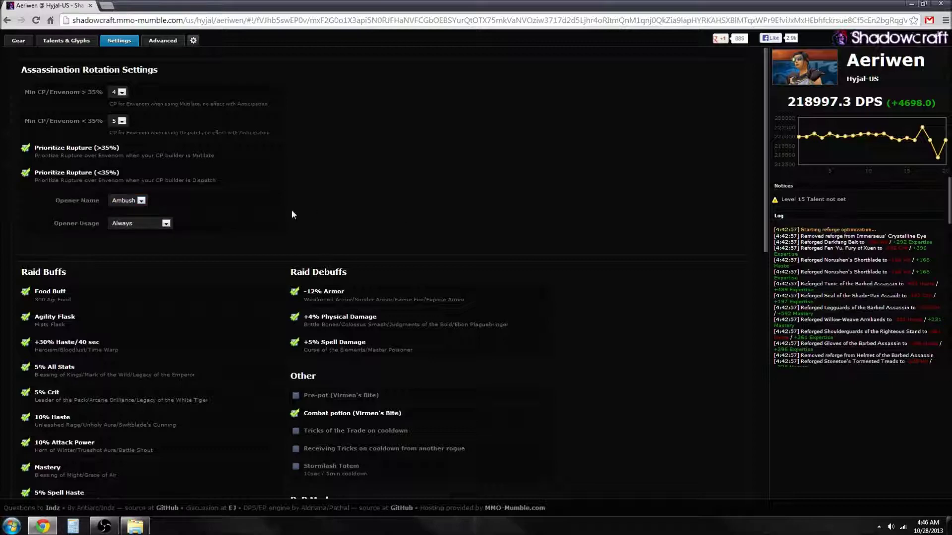
left_click(140, 201)
left_click(139, 211)
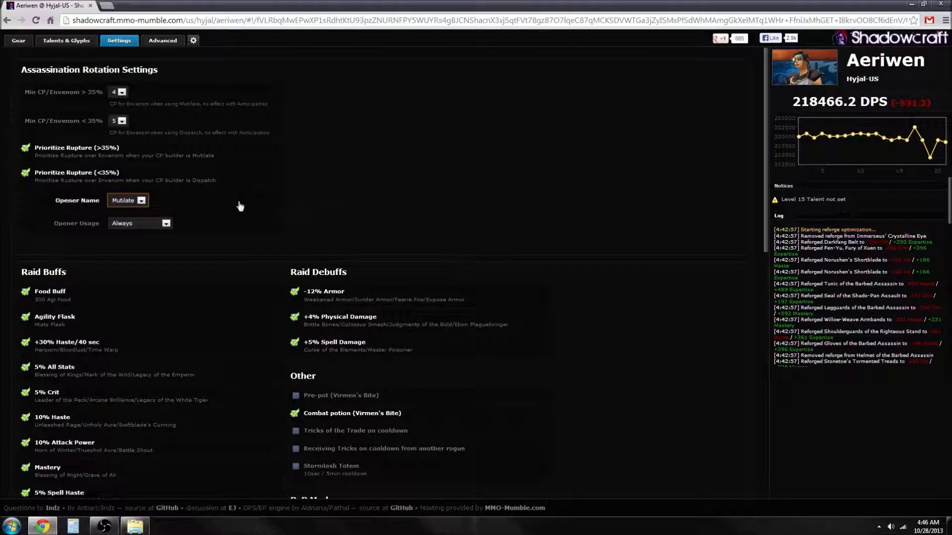
Change the opener to Garrote and back to Ambush to compare their DPS.
left_click(141, 201)
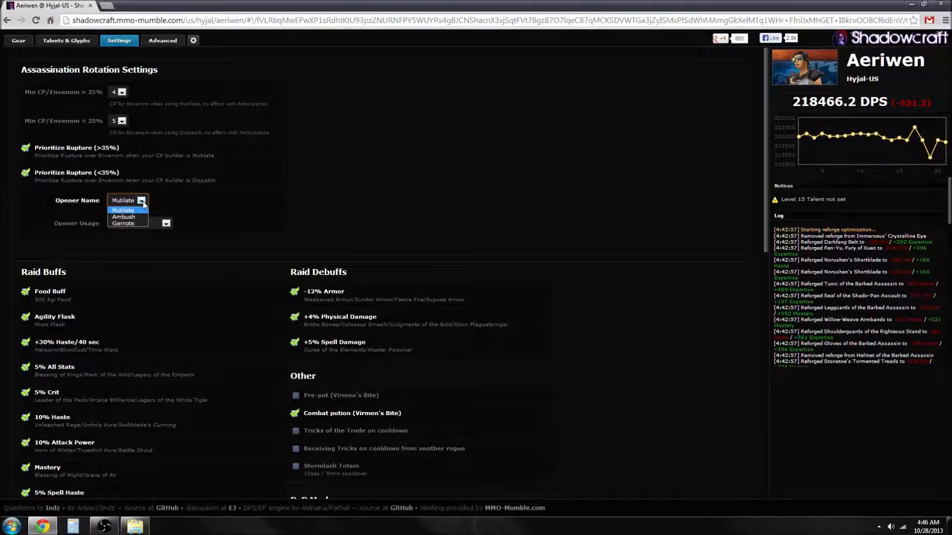
left_click(130, 223)
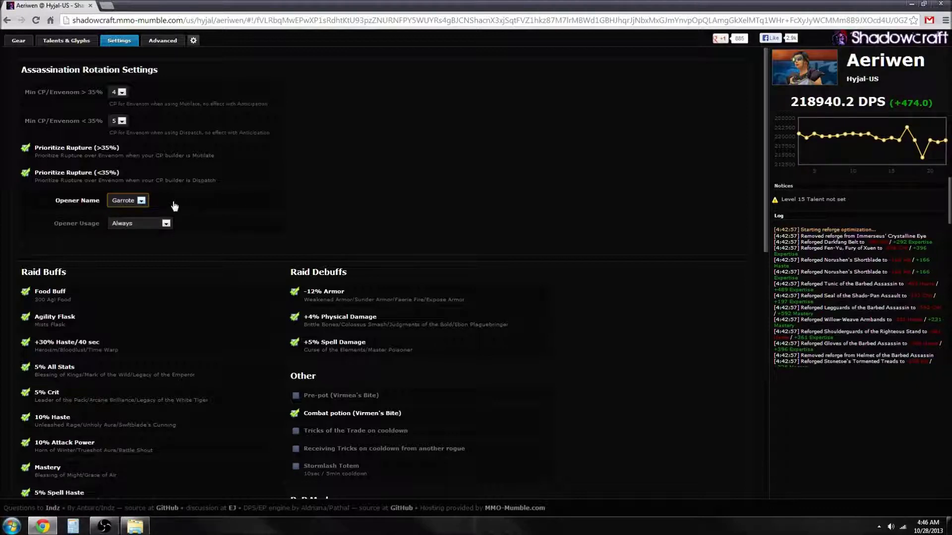
left_click(141, 201)
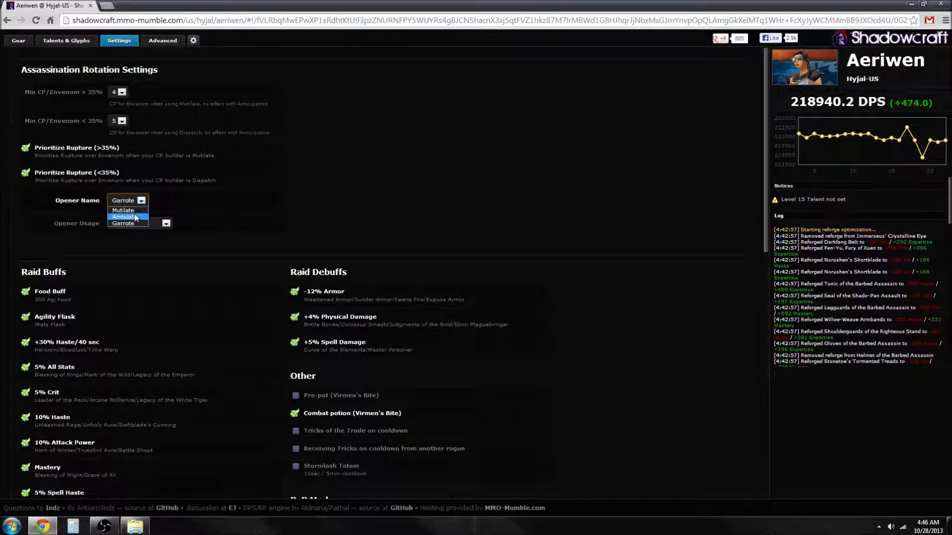
left_click(135, 217)
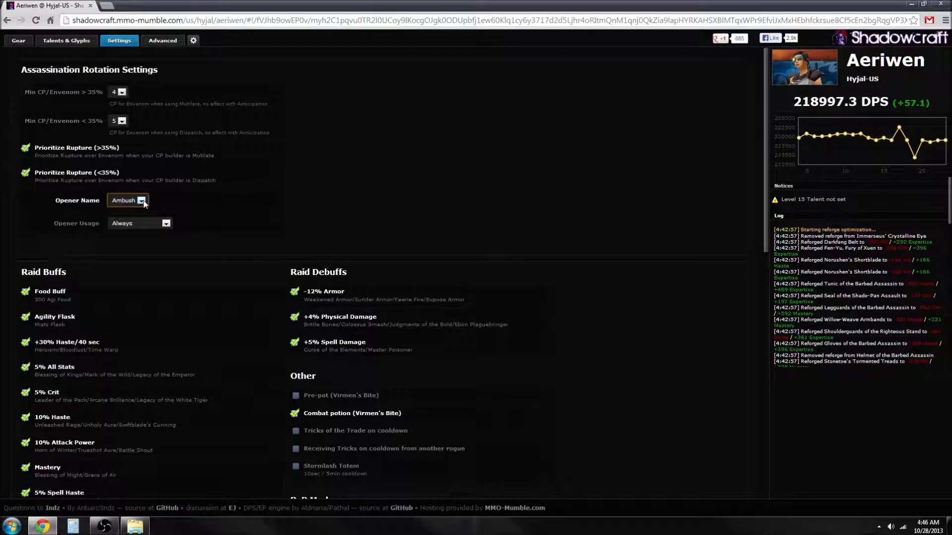
Test Mutilate and Garrote once more as the opener to compare their DPS.
left_click(141, 200)
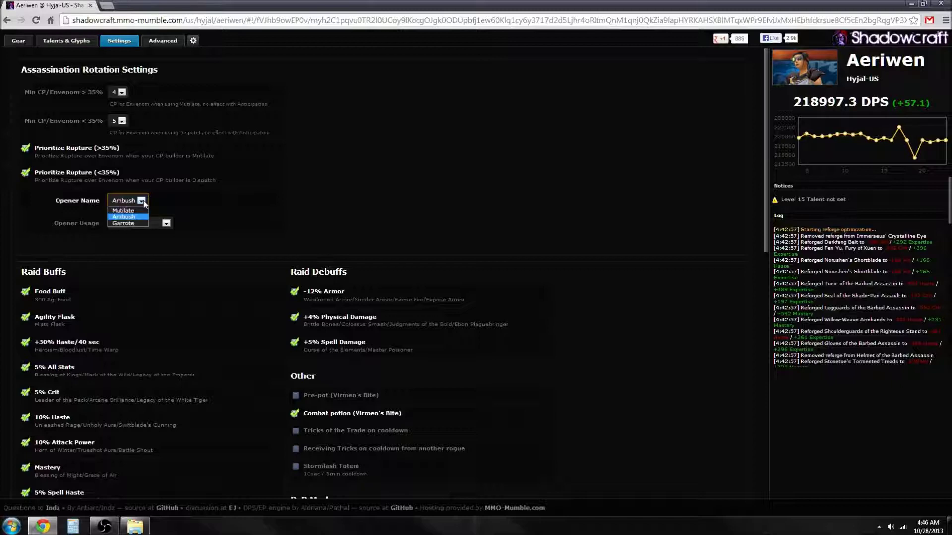
left_click(139, 209)
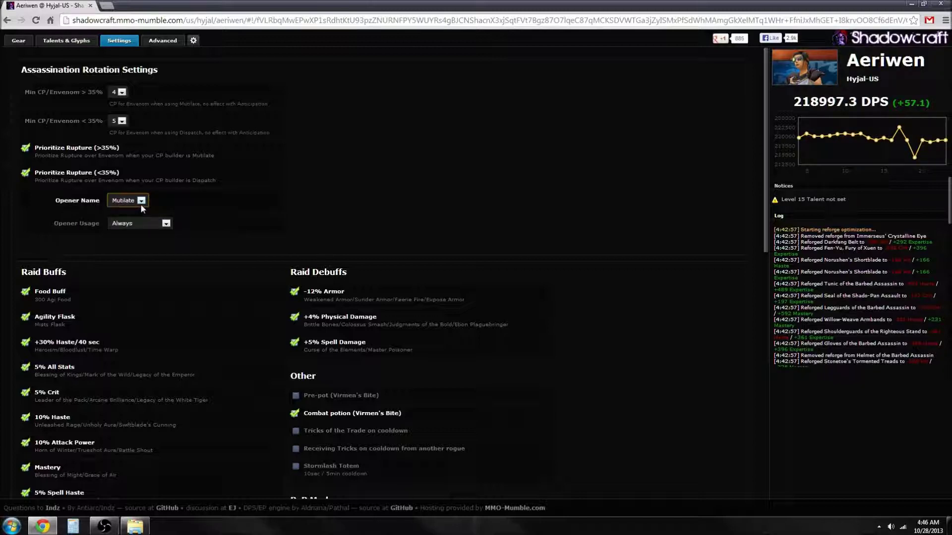
left_click(140, 204)
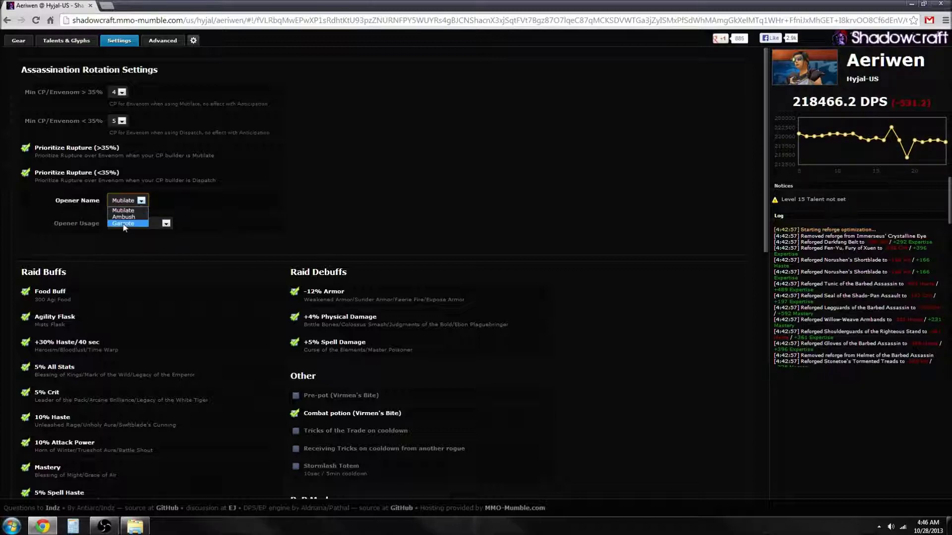
left_click(128, 222)
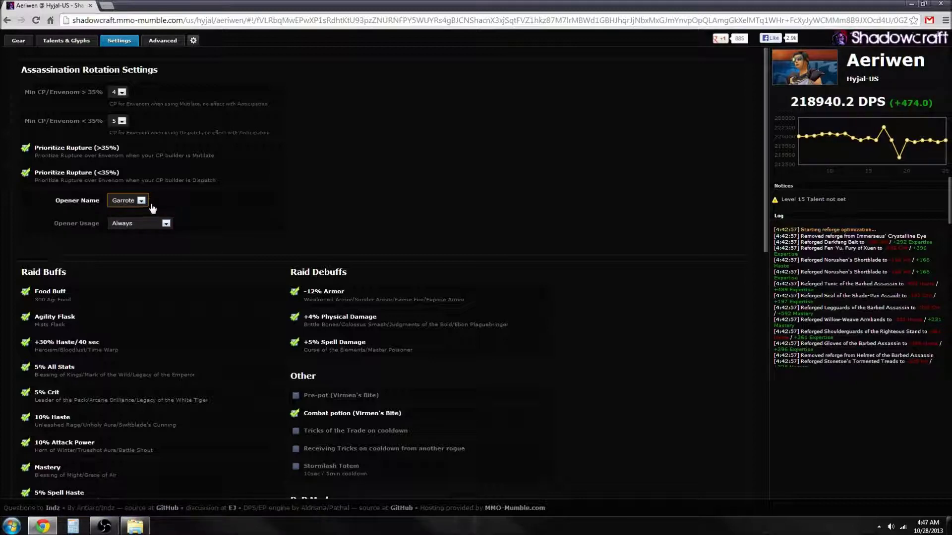
View the Opener Usage options and set the opener back to Mutilate.
left_click(166, 223)
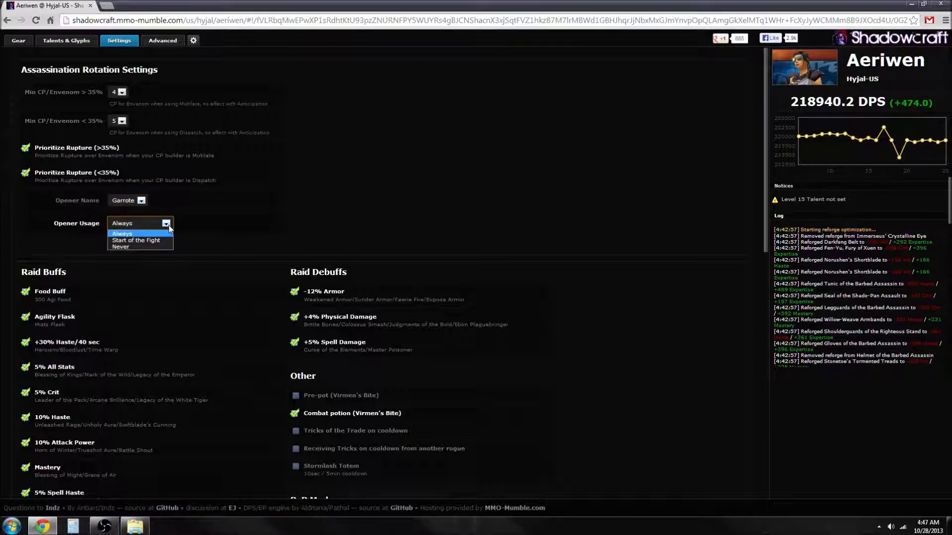
left_click(141, 204)
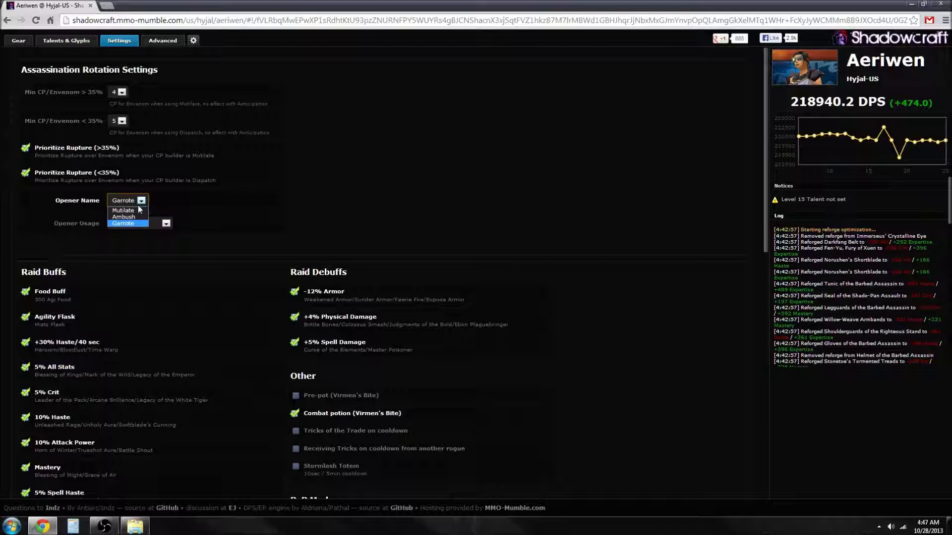
left_click(140, 210)
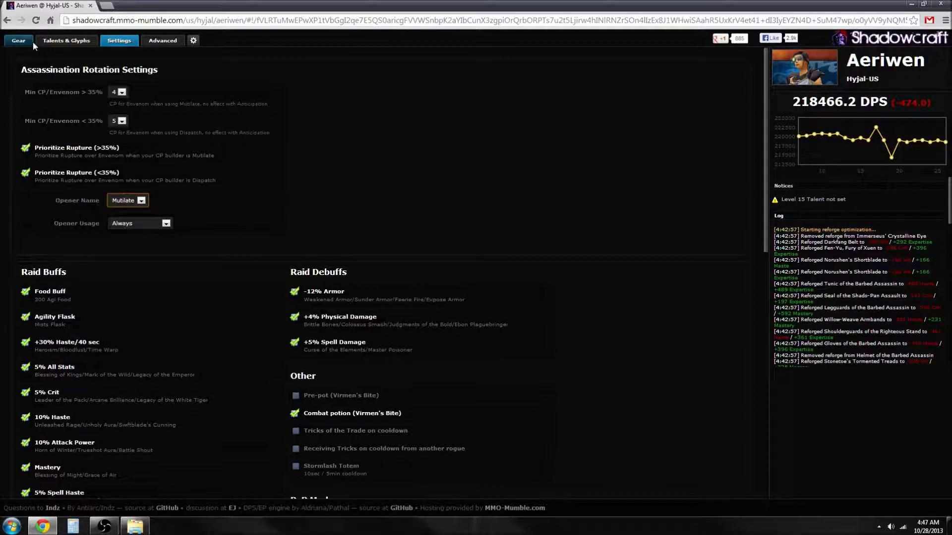
Review the stat weights on the character's gear overview and copy their Pawn import string.
left_click(19, 41)
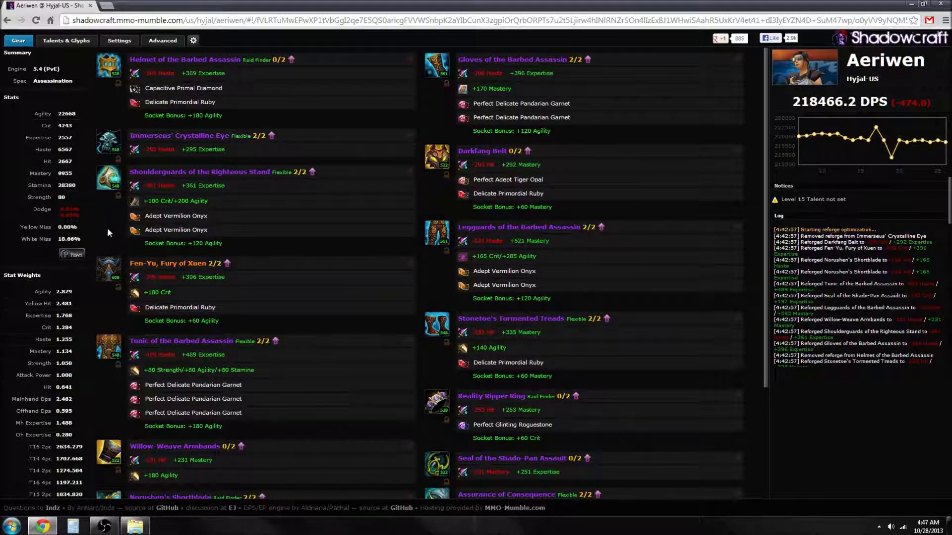
scroll(102, 233, "down", 3)
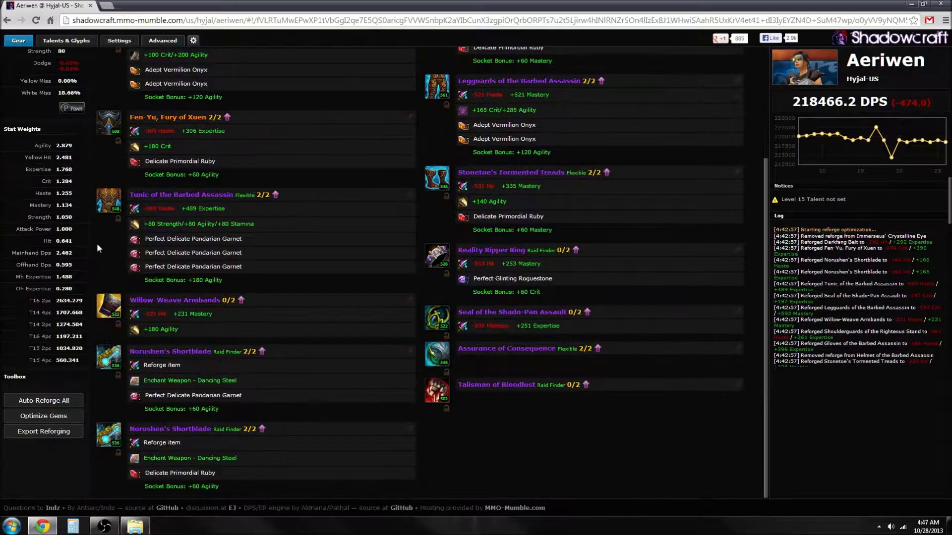
scroll(97, 243, "up", 3)
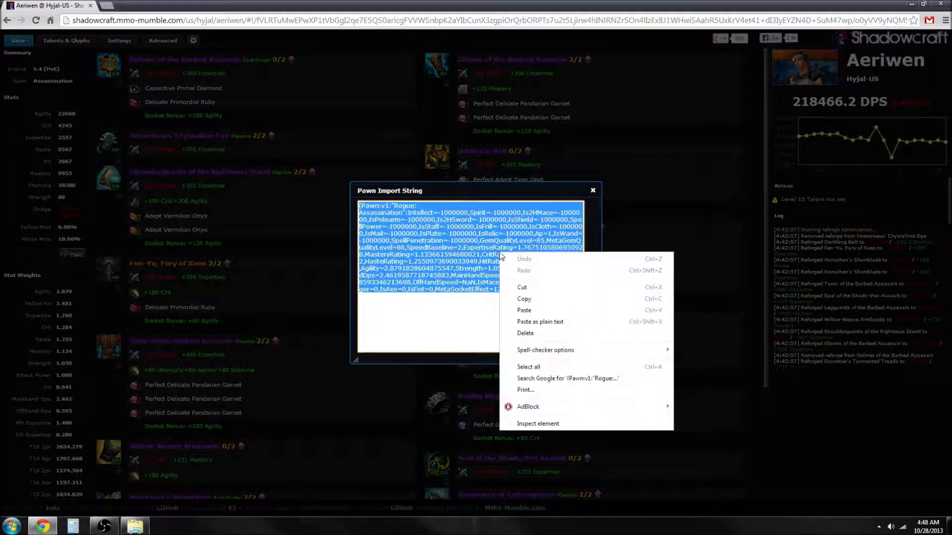
left_click(529, 299)
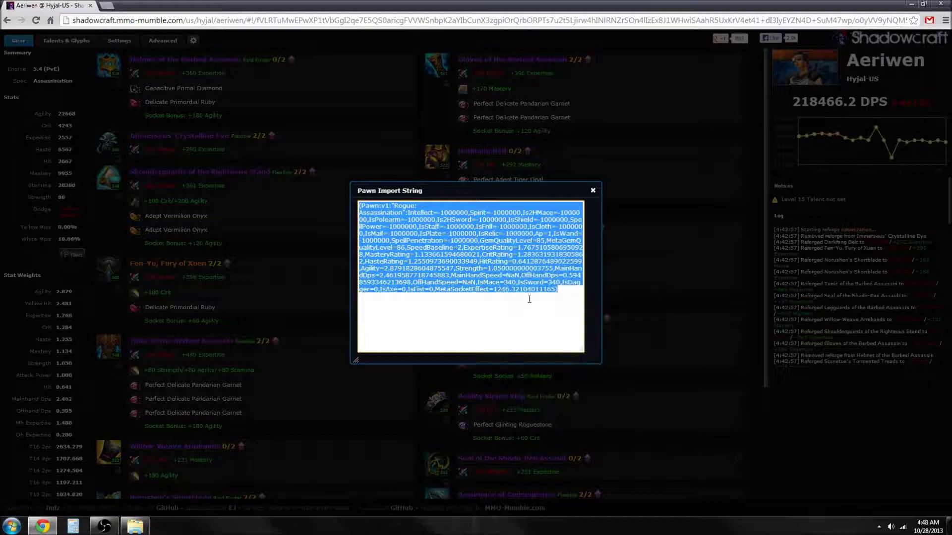
left_click(593, 190)
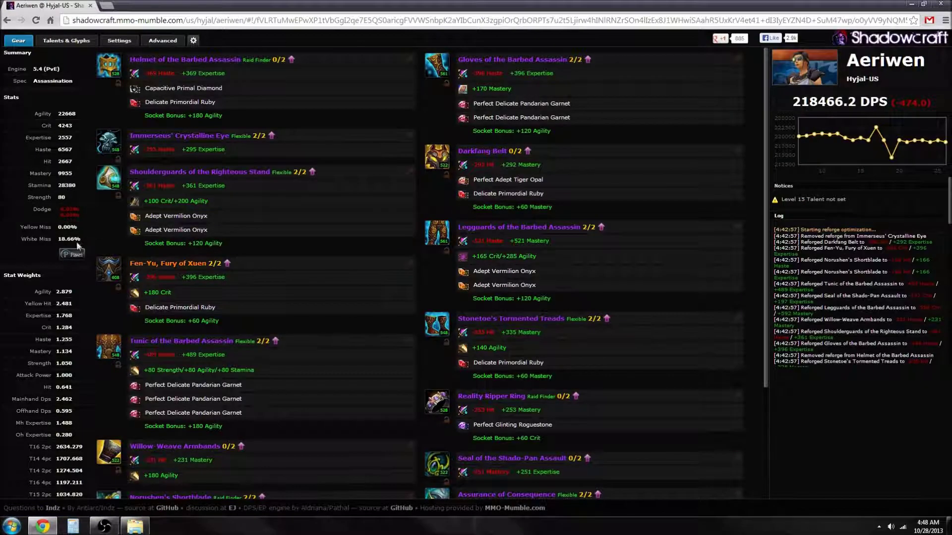
Open the reforging export and return to the start of the gear overview.
scroll(84, 328, "down", 3)
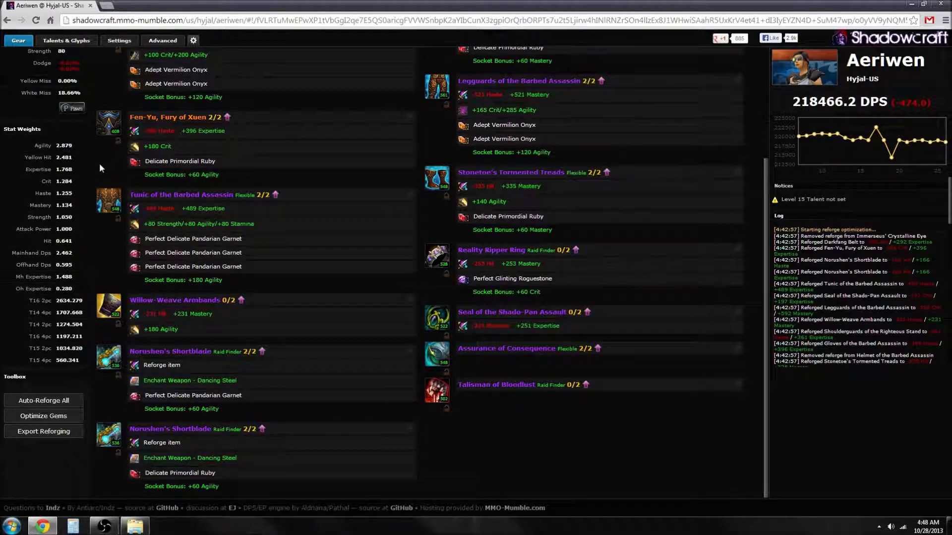
left_click(51, 436)
scroll(133, 287, "up", 3)
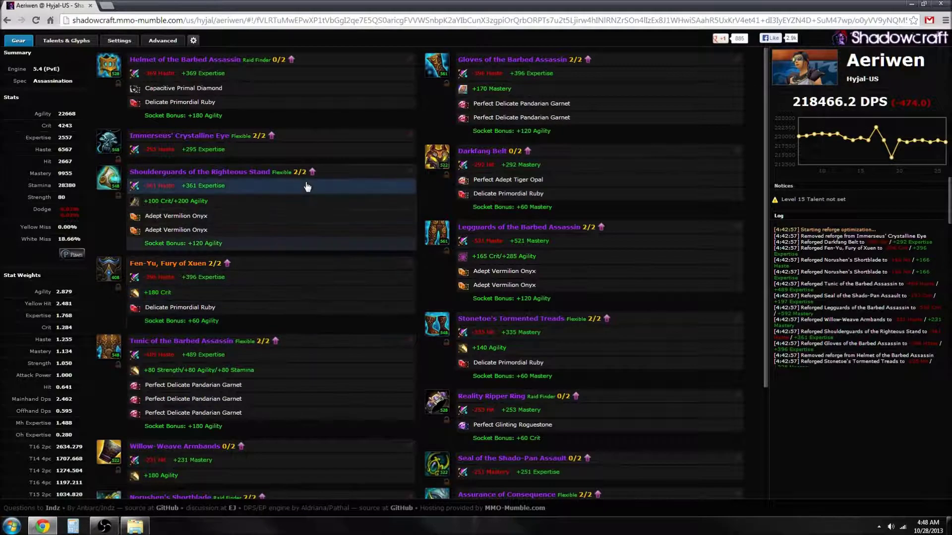
Review the Force Priority options for the custom stat priority reforge and keep ShadowCraft's Priority selected.
left_click(151, 41)
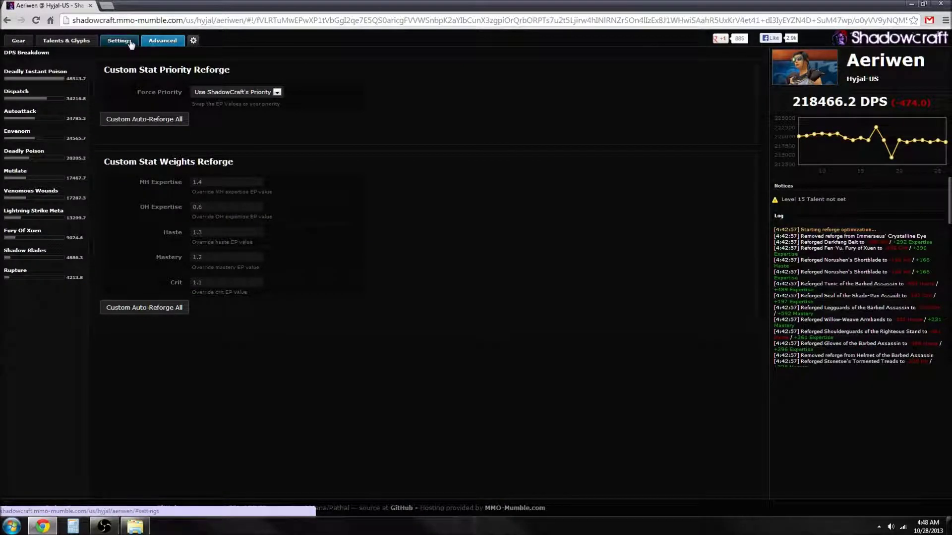
left_click(276, 93)
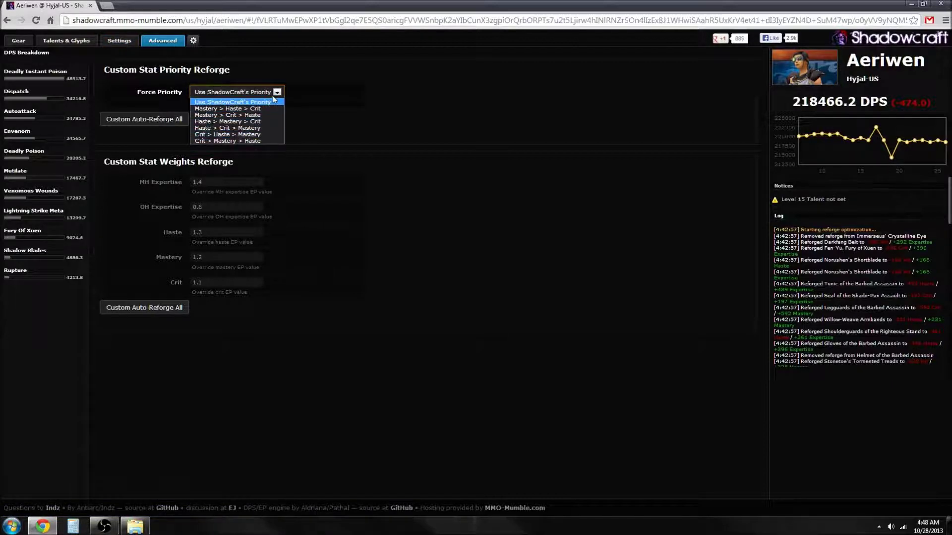
left_click(273, 99)
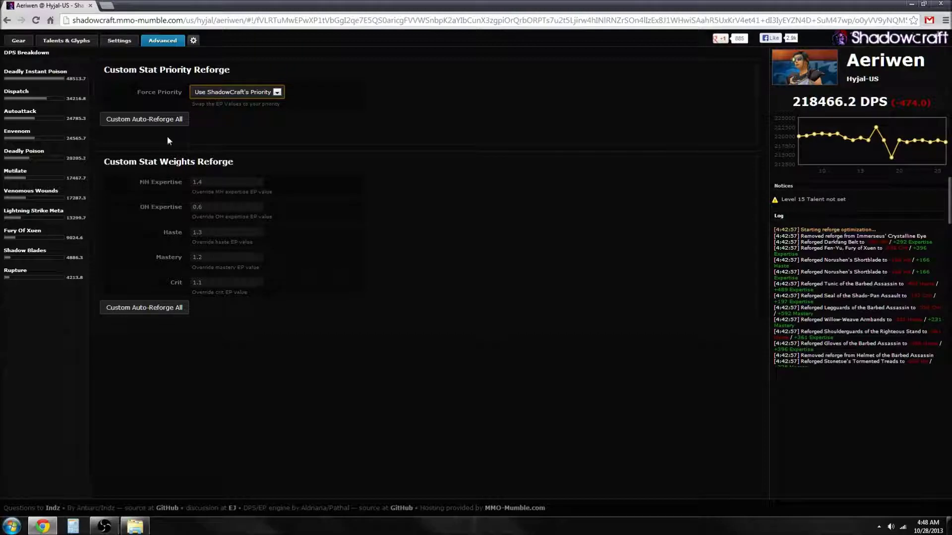
Review the rotation, raid buff, general and profession settings, and check the Assassination talents and glyphs.
left_click(109, 40)
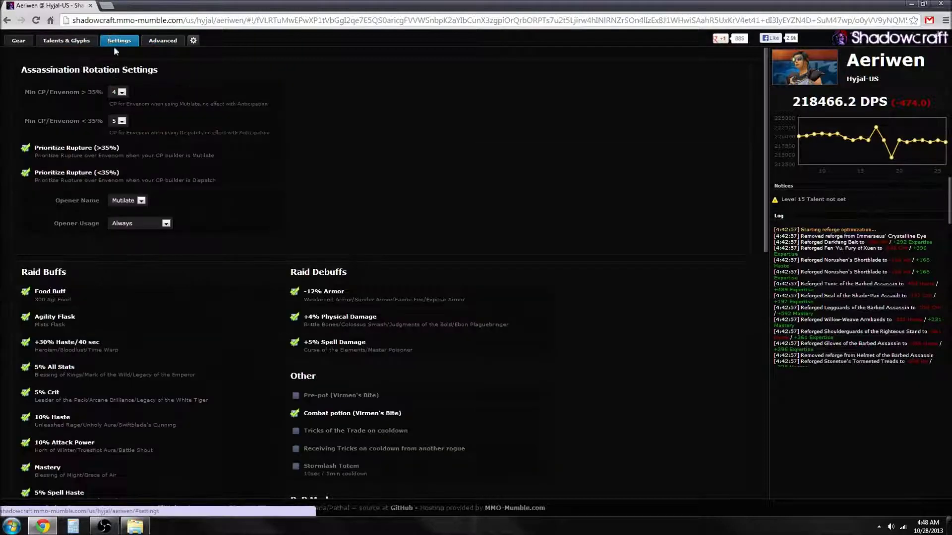
scroll(209, 168, "down", 3)
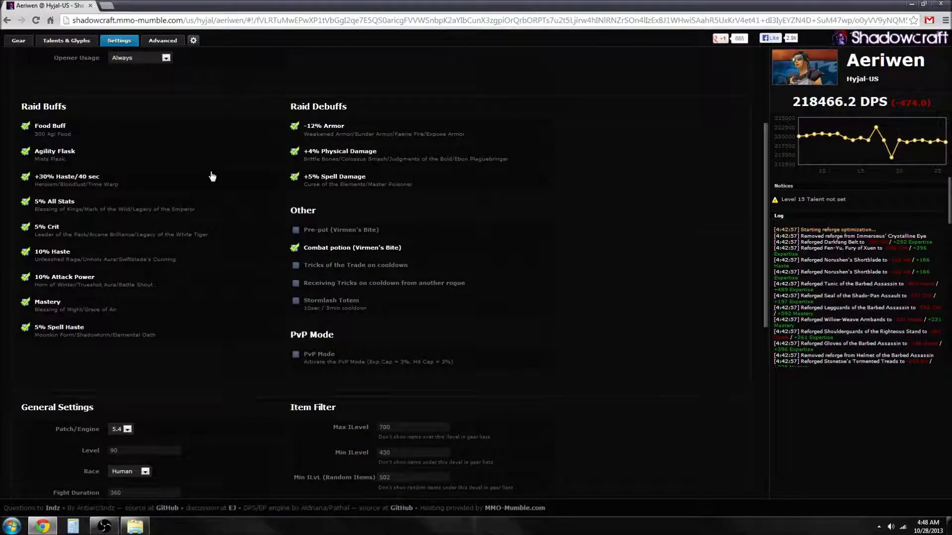
scroll(212, 176, "down", 6)
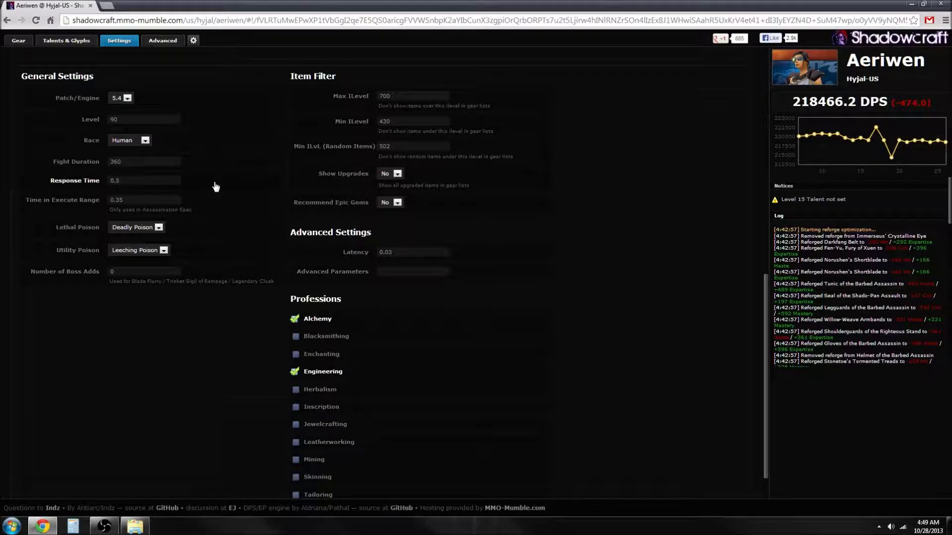
scroll(215, 187, "up", 9)
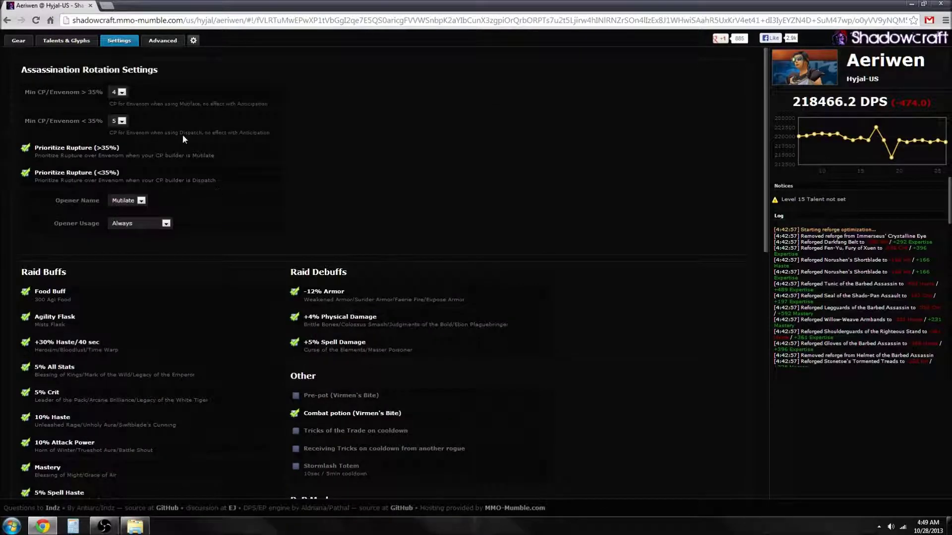
left_click(72, 44)
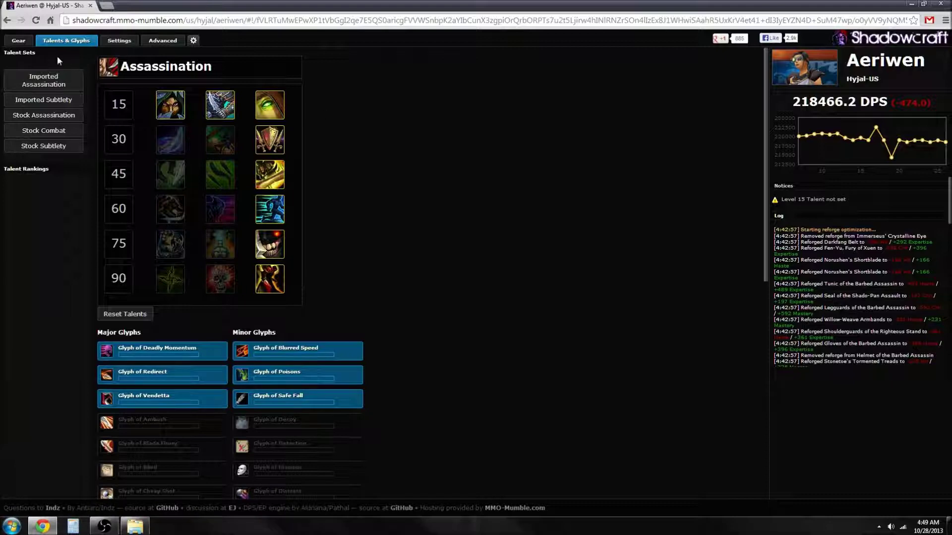
Compare the Crit, Haste and Mastery stat weights on the character's gear overview.
left_click(26, 43)
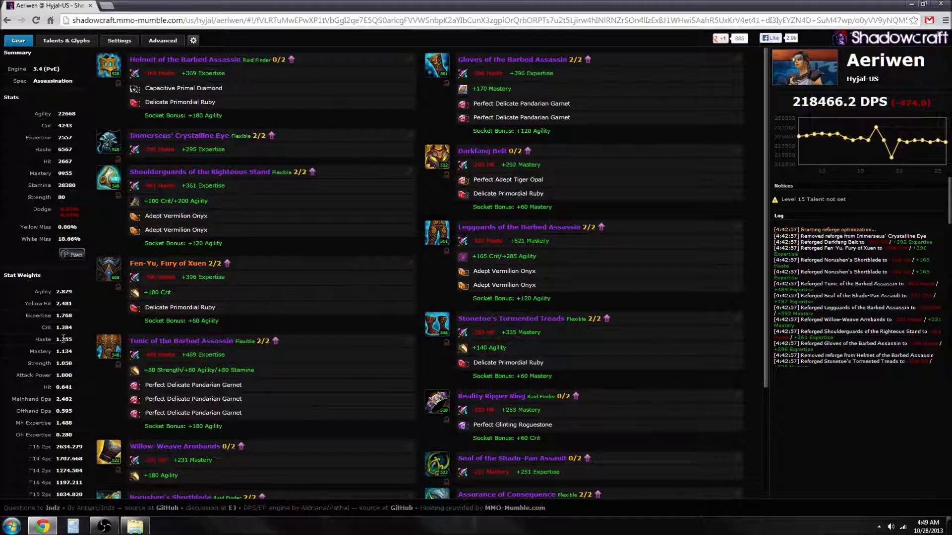
left_click_drag(58, 340, 75, 351)
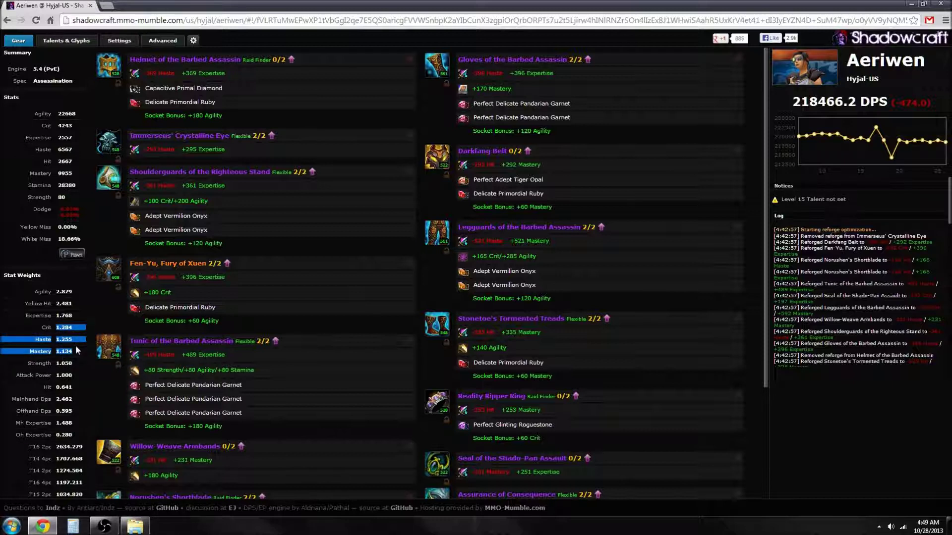
left_click(100, 317)
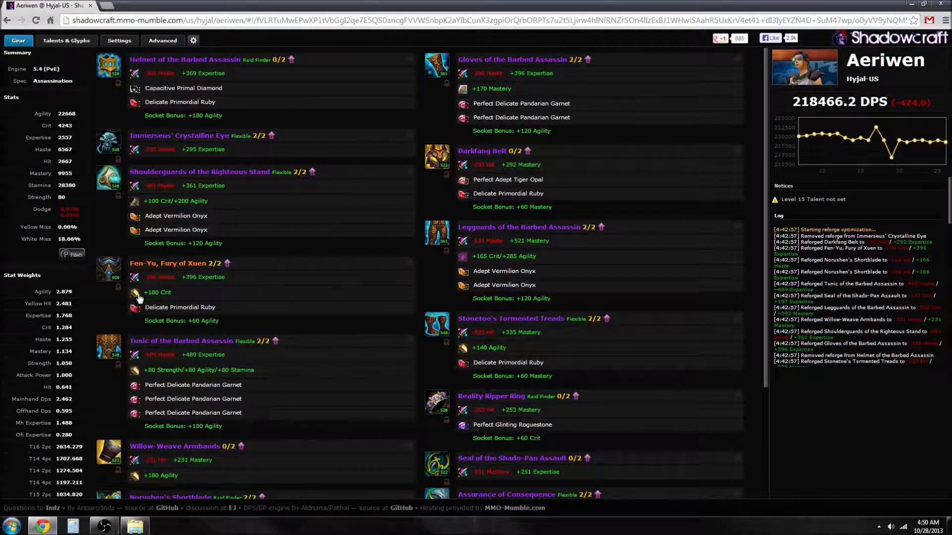
mouse_move(205, 230)
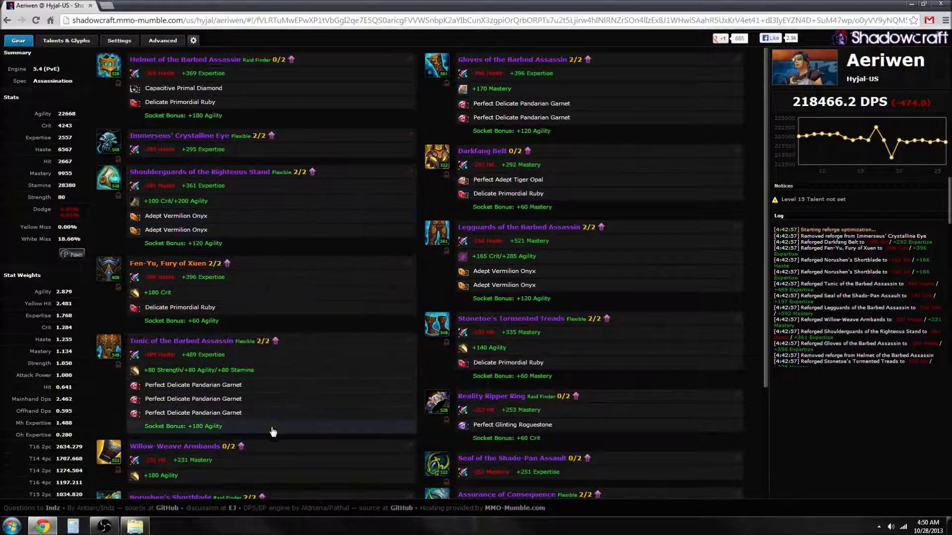
mouse_move(259, 386)
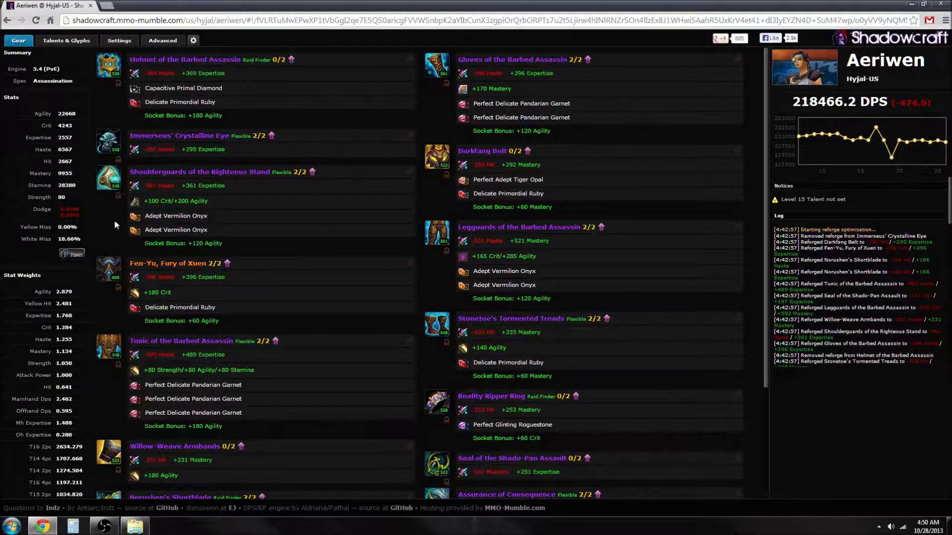
scroll(105, 235, "down", 3)
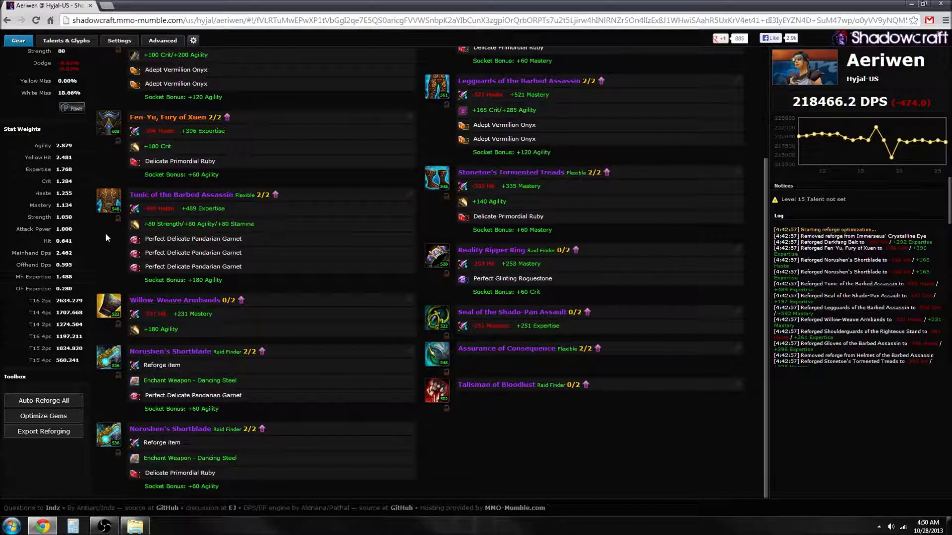
scroll(106, 235, "up", 3)
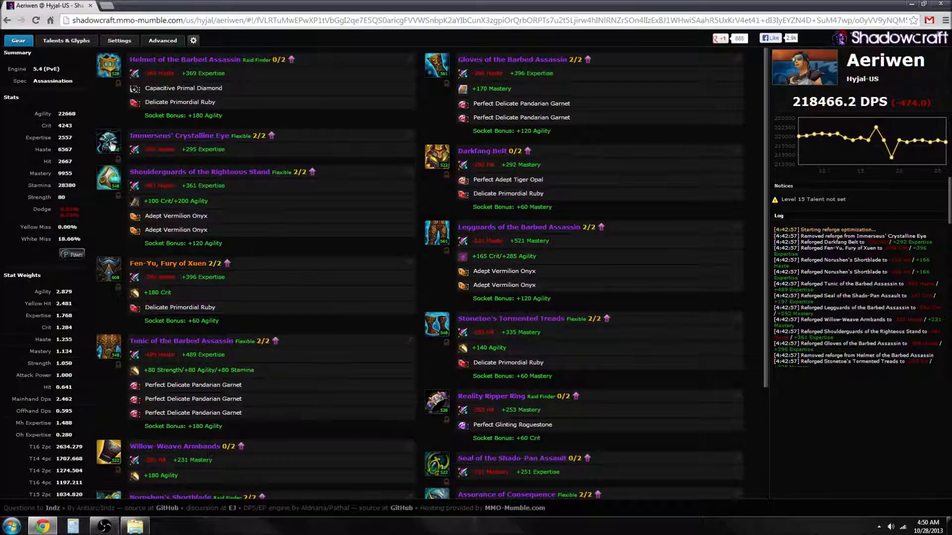